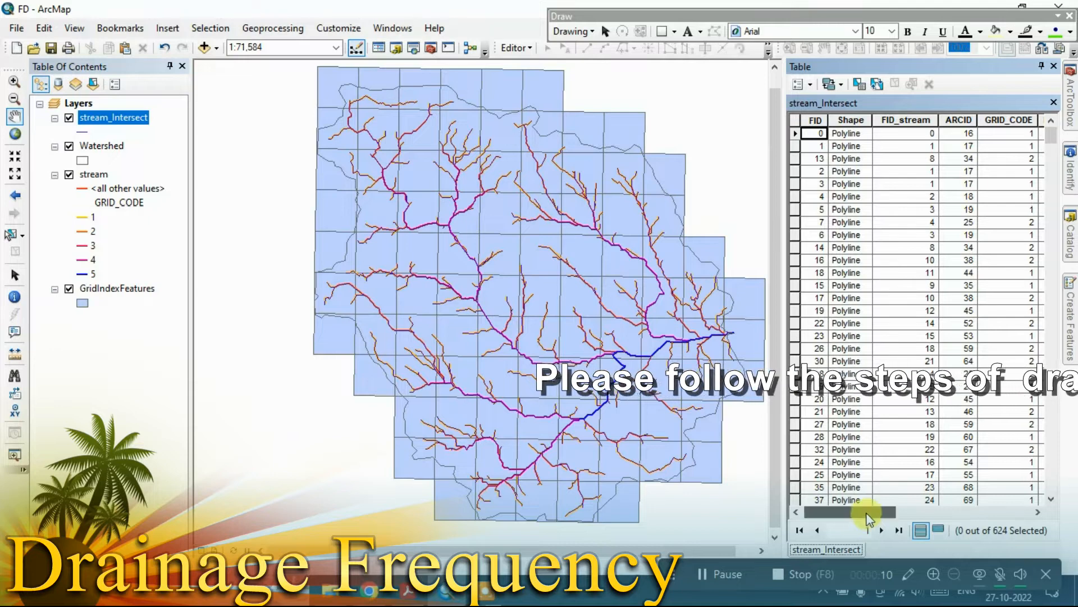
- Look through the stream_Intersect attribute fields and close the table
{"action": "left_click_drag", "start_coordinate": [866, 513], "coordinate": [925, 510]}
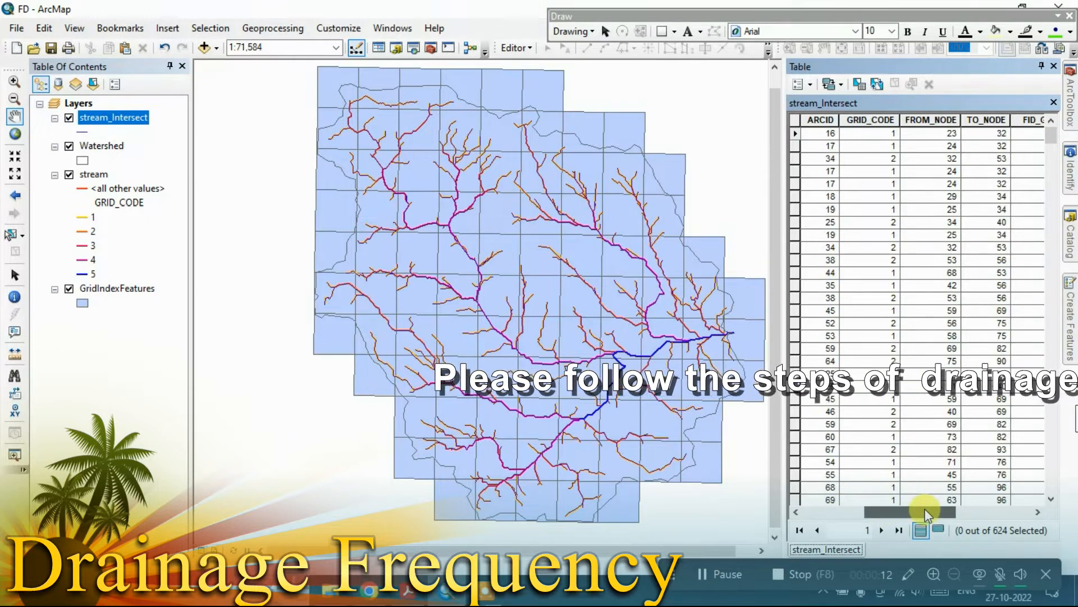
{"action": "left_click", "coordinate": [1055, 66]}
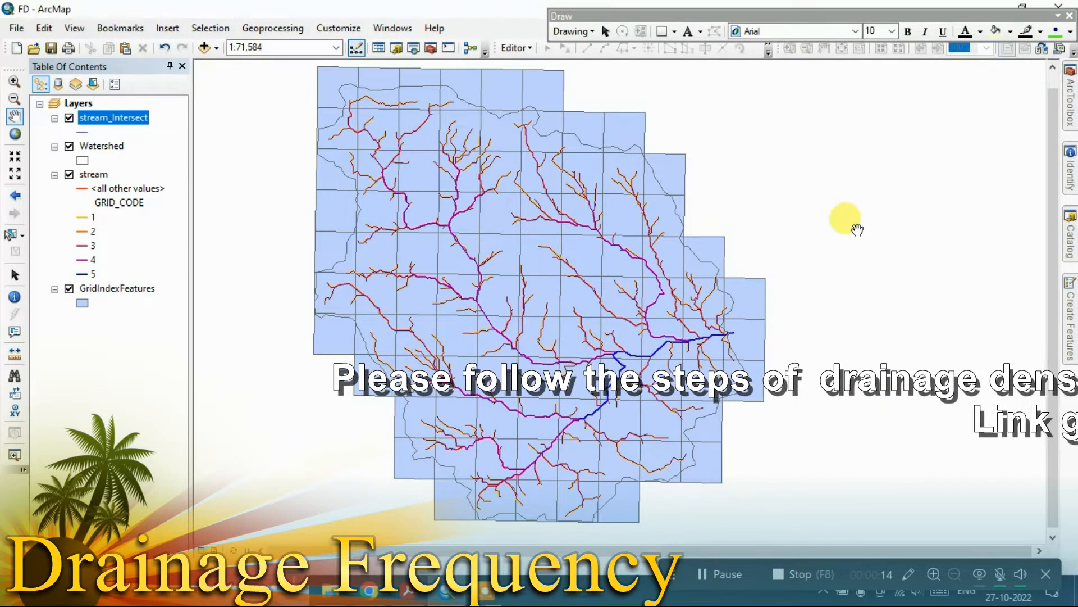
{"action": "left_click_drag", "start_coordinate": [524, 238], "coordinate": [579, 238]}
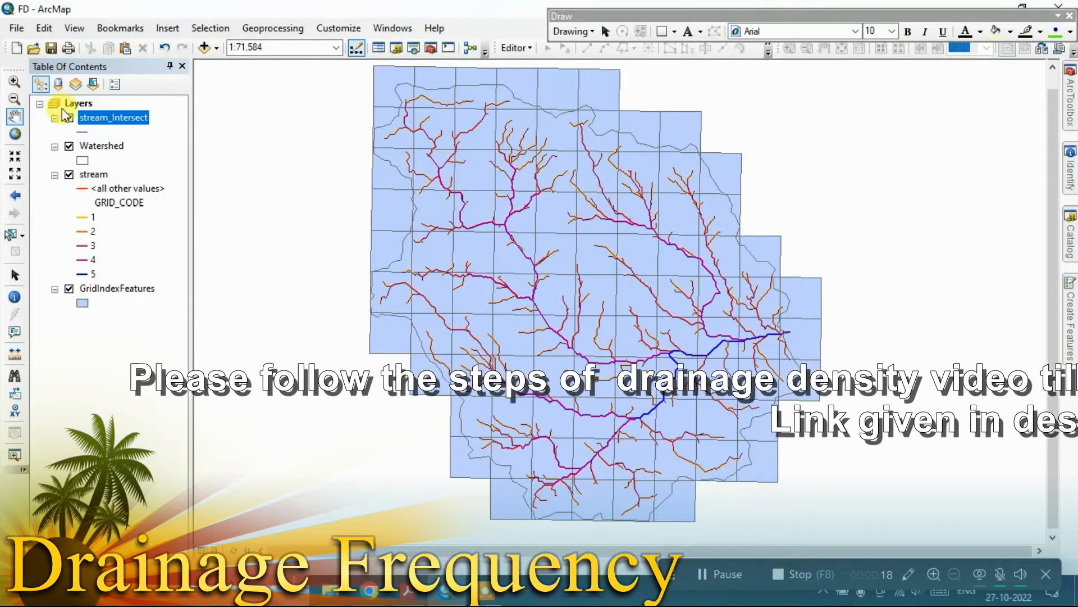
- Open the Frequency tool from the Statistics toolset of the Analysis Tools
{"action": "left_click", "coordinate": [1071, 102]}
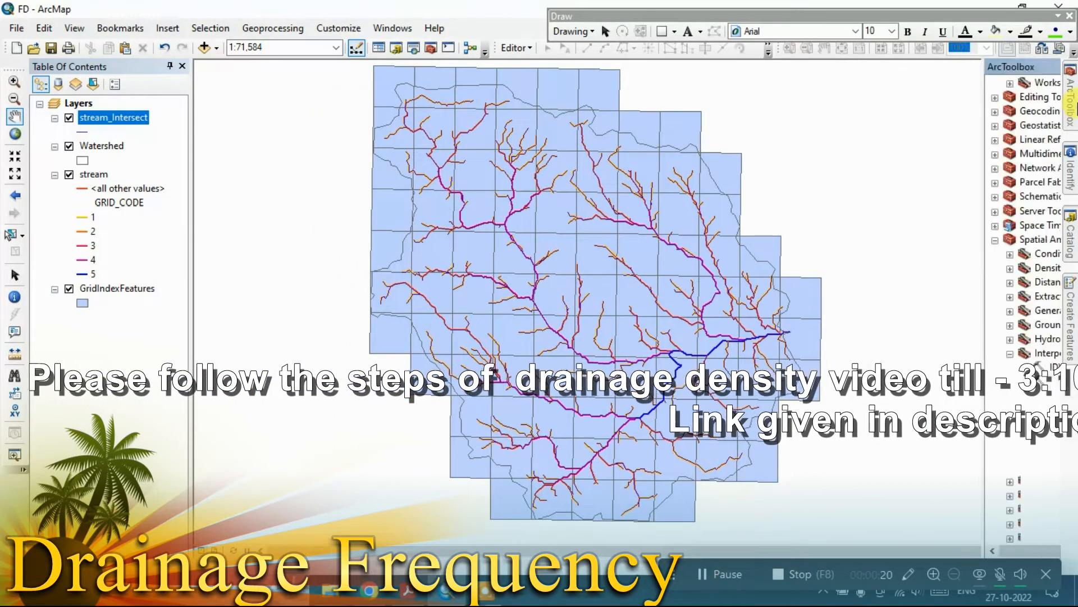
{"action": "scroll", "coordinate": [998, 193], "scroll_direction": "up", "scroll_amount": 20}
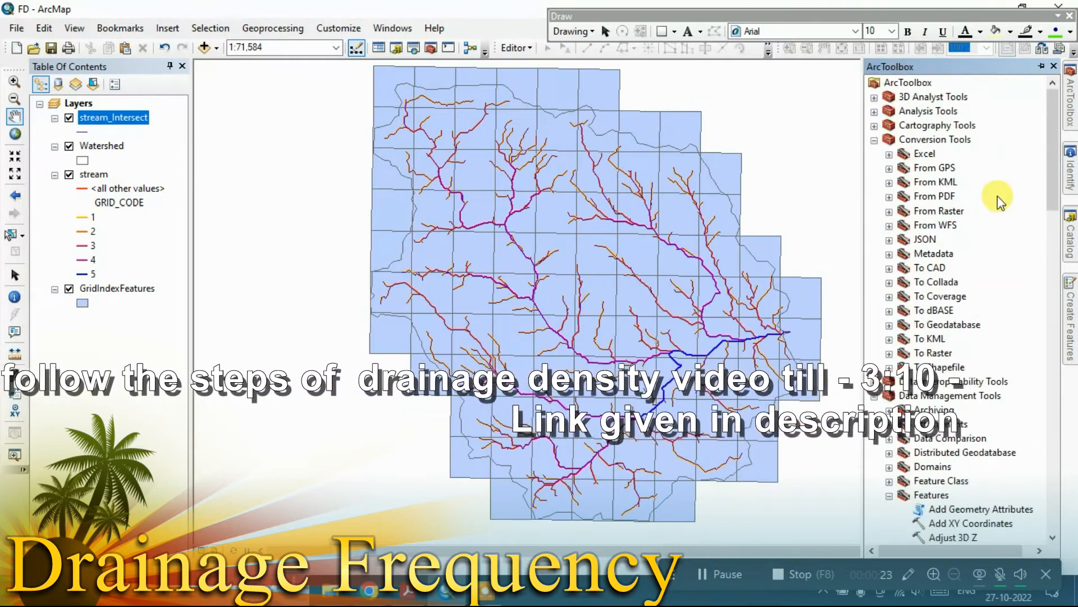
{"action": "left_click", "coordinate": [874, 140]}
{"action": "left_click", "coordinate": [874, 168]}
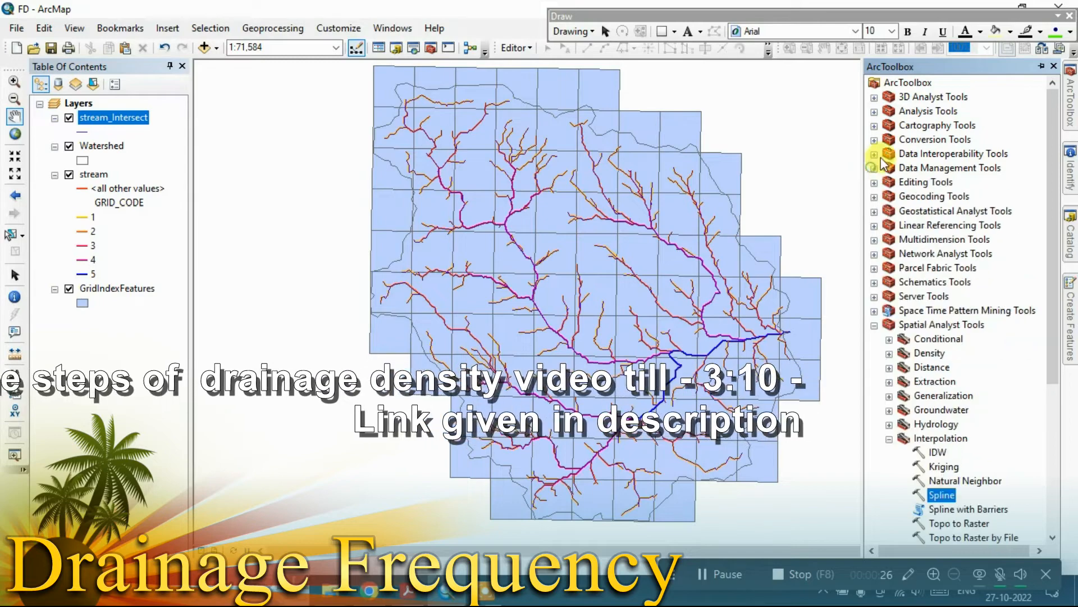
{"action": "left_click", "coordinate": [875, 111]}
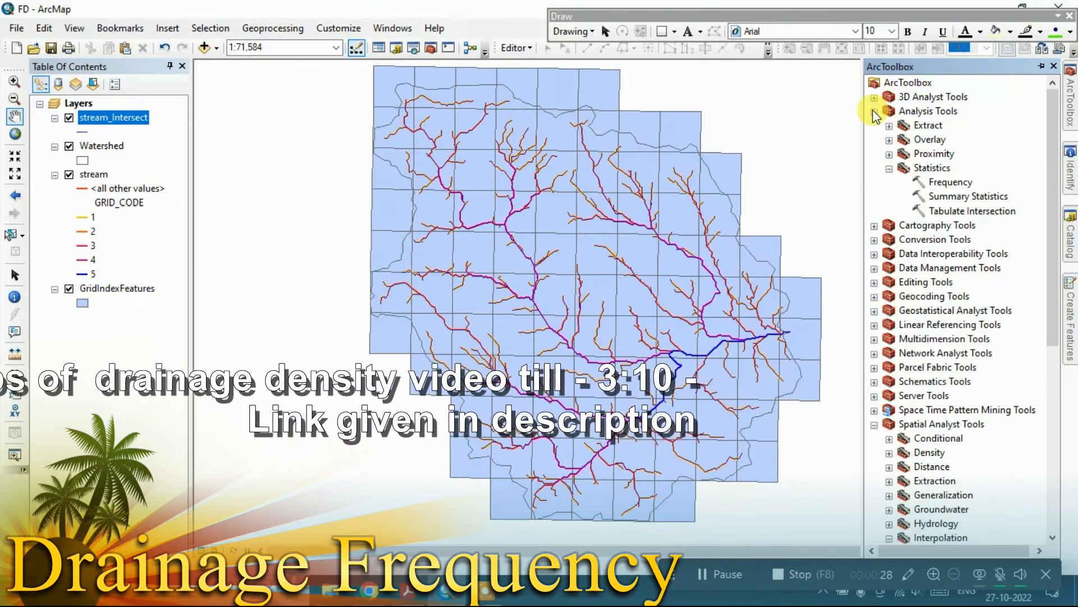
{"action": "left_click", "coordinate": [908, 83]}
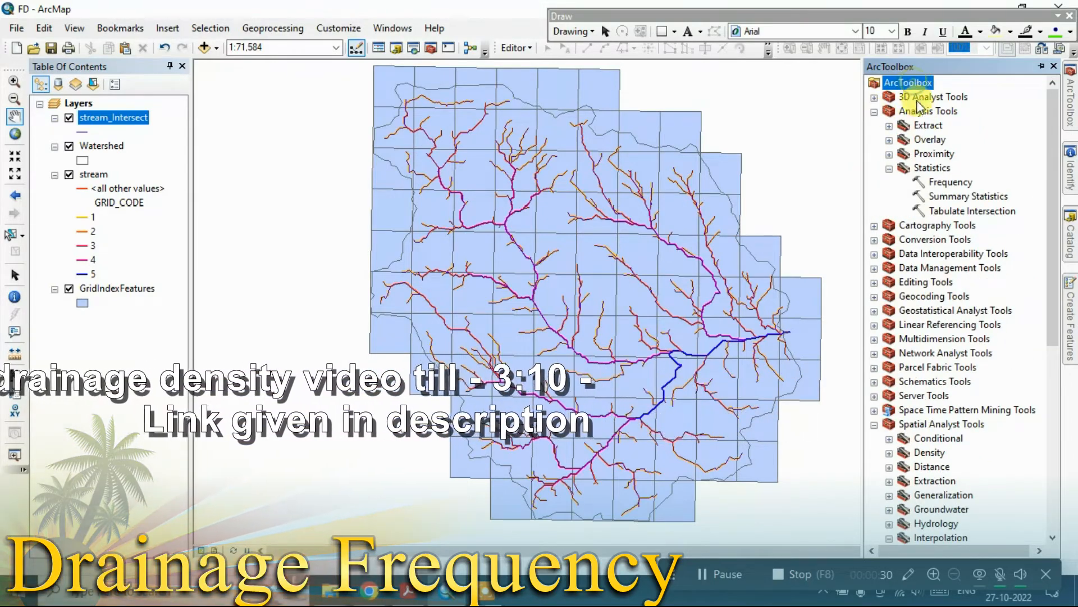
{"action": "left_click", "coordinate": [927, 112]}
{"action": "left_click", "coordinate": [930, 168]}
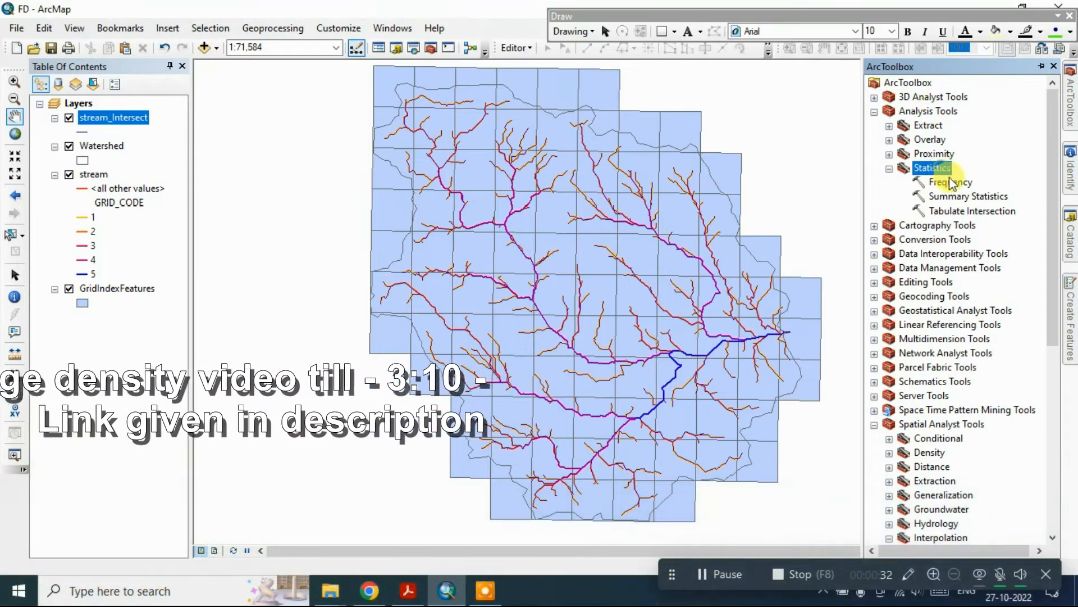
{"action": "double_click", "coordinate": [949, 182]}
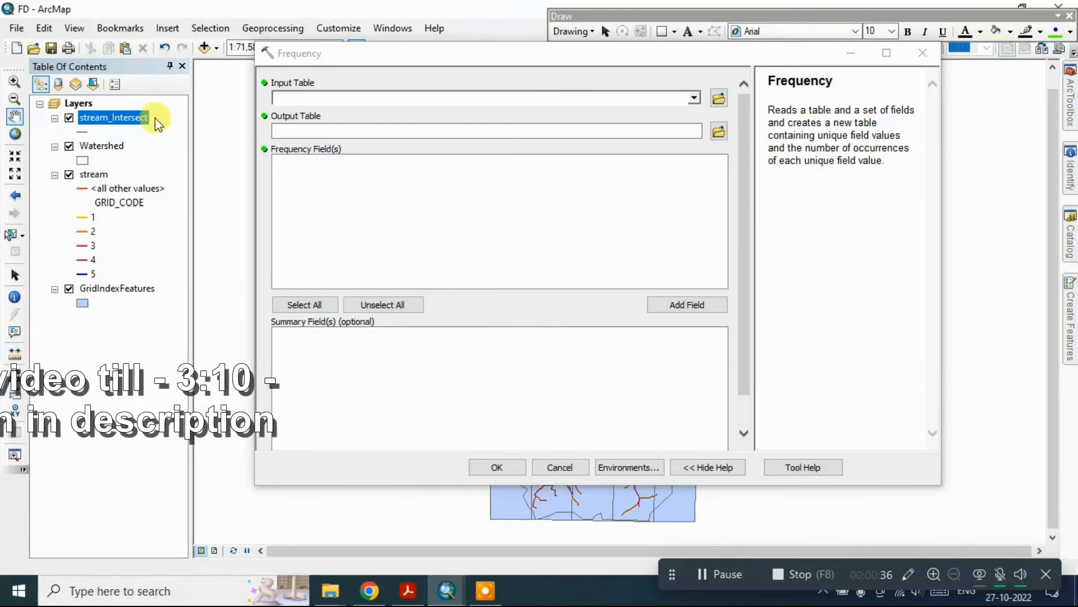
- Run Frequency on stream_Intersect with PageNumber as the frequency field, saving the output table as D:\YouTube\Density\stream_Frequency.dbf
{"action": "left_click_drag", "start_coordinate": [123, 117], "coordinate": [330, 99]}
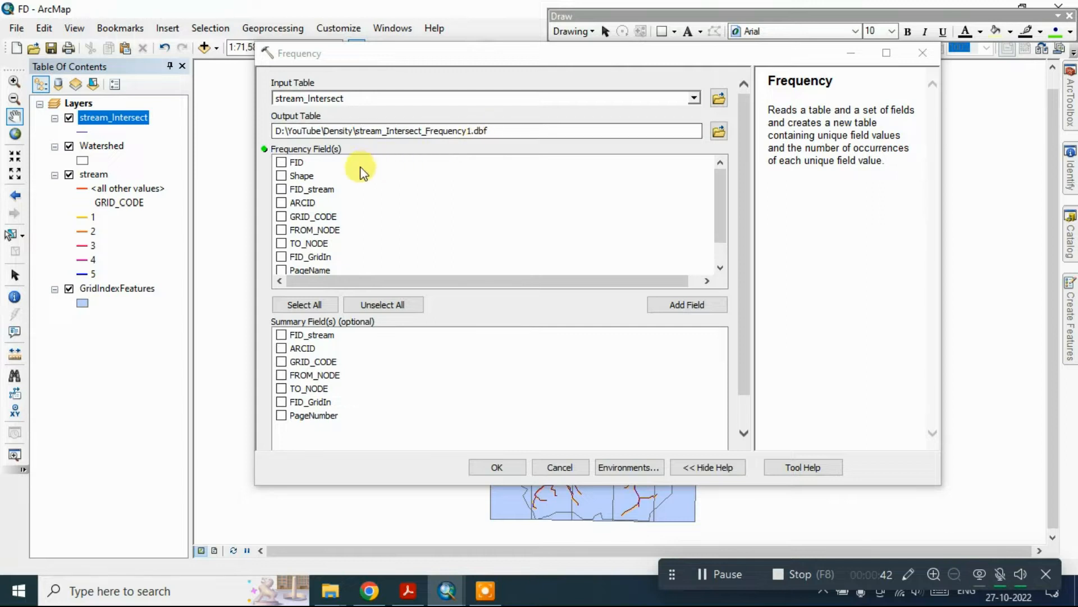
{"action": "scroll", "coordinate": [343, 214], "scroll_direction": "down", "scroll_amount": 1}
{"action": "left_click", "coordinate": [281, 257]}
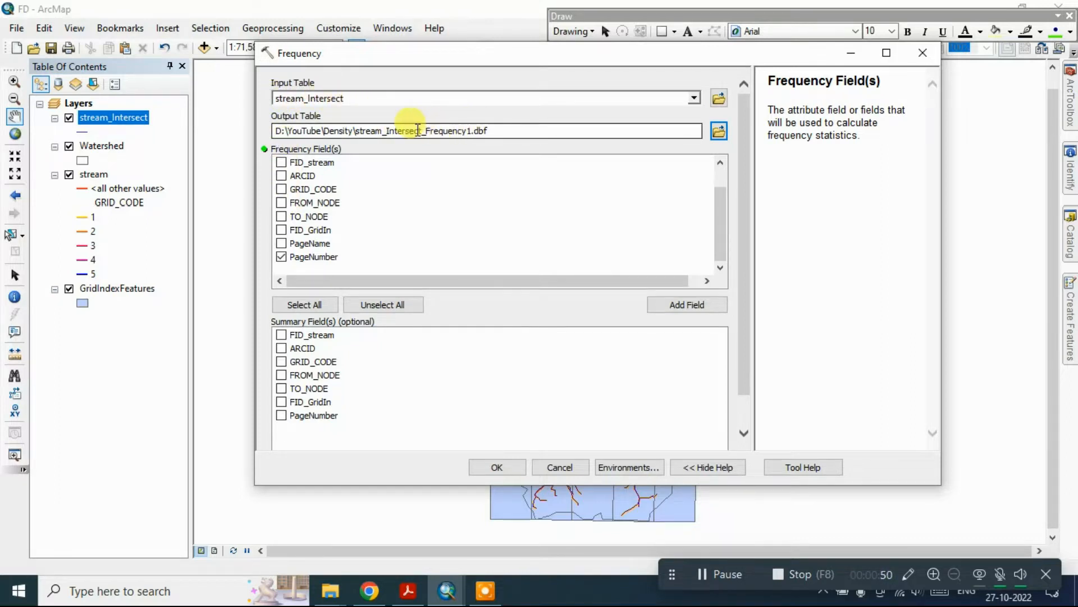
{"action": "left_click", "coordinate": [424, 131]}
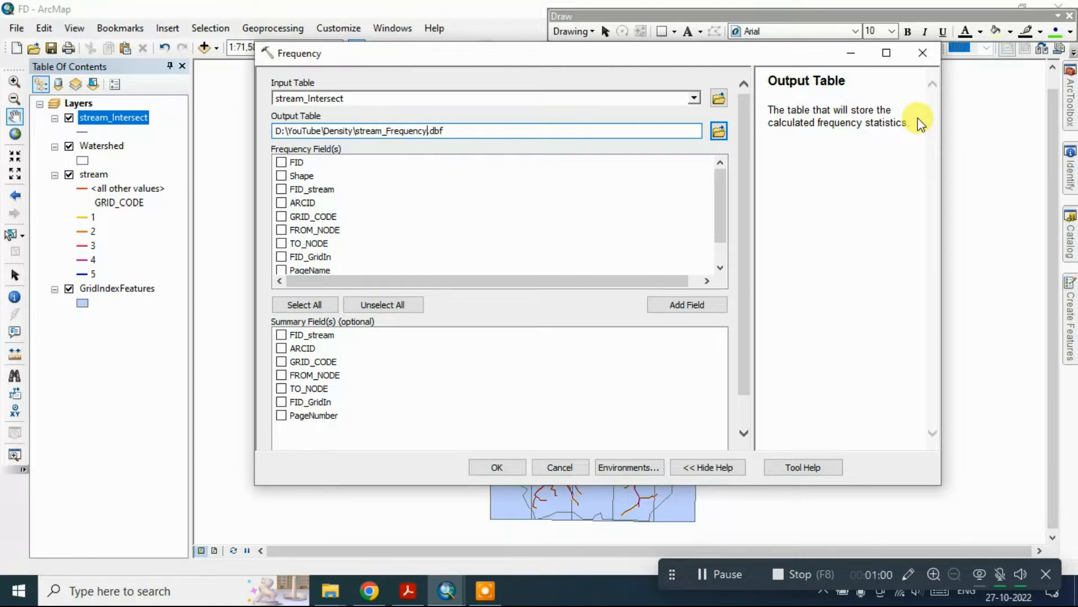
{"action": "left_click_drag", "start_coordinate": [724, 186], "coordinate": [724, 224]}
{"action": "left_click", "coordinate": [323, 261]}
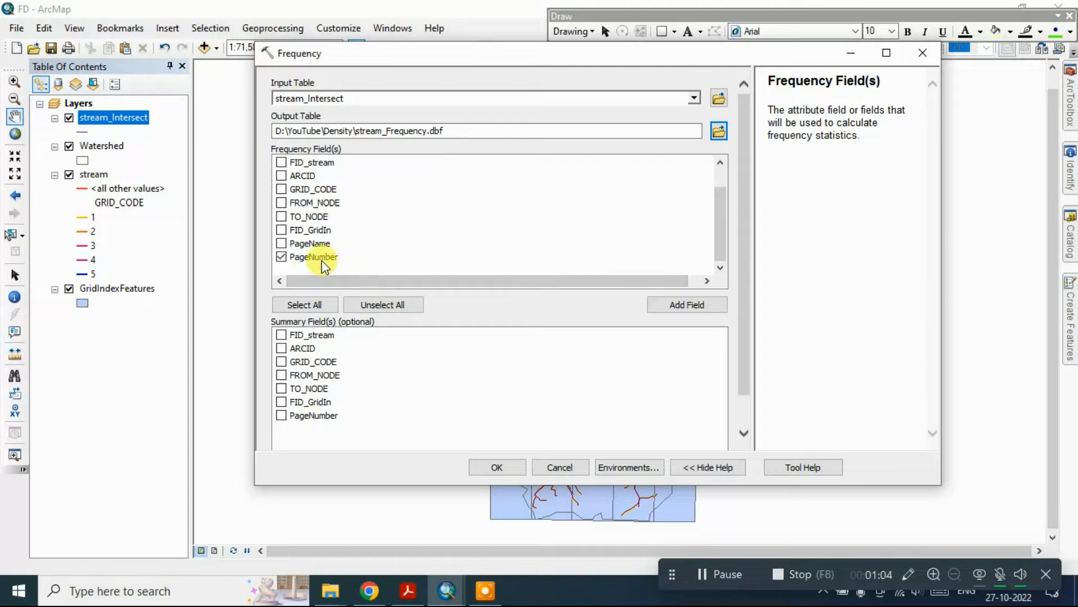
{"action": "left_click", "coordinate": [322, 261]}
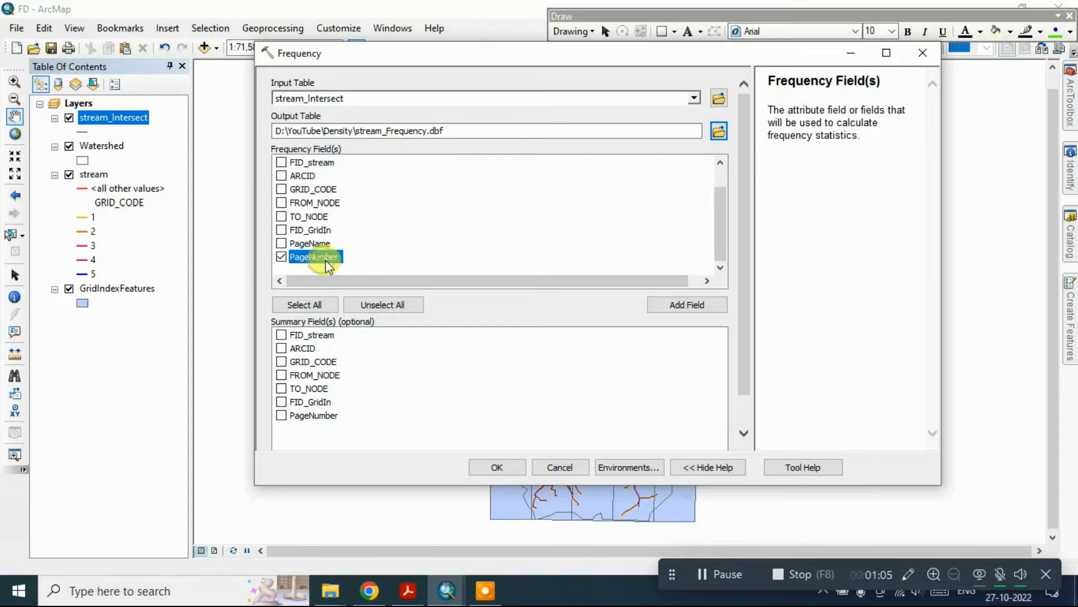
{"action": "left_click", "coordinate": [497, 467]}
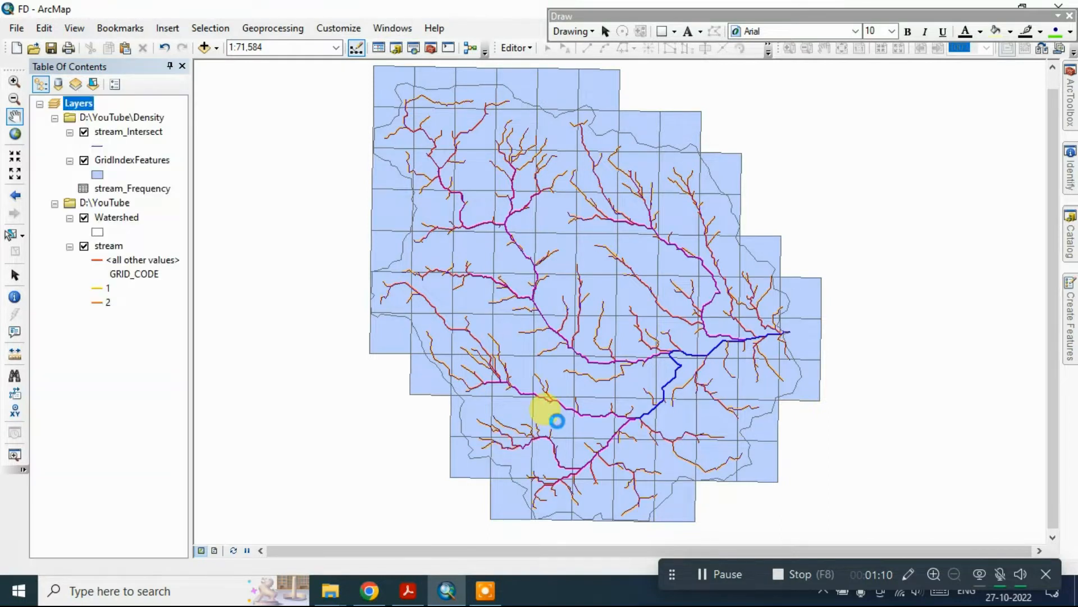
- Open the stream_Frequency table and highlight the records for page numbers 1 and 17 in turn
{"action": "right_click", "coordinate": [135, 193]}
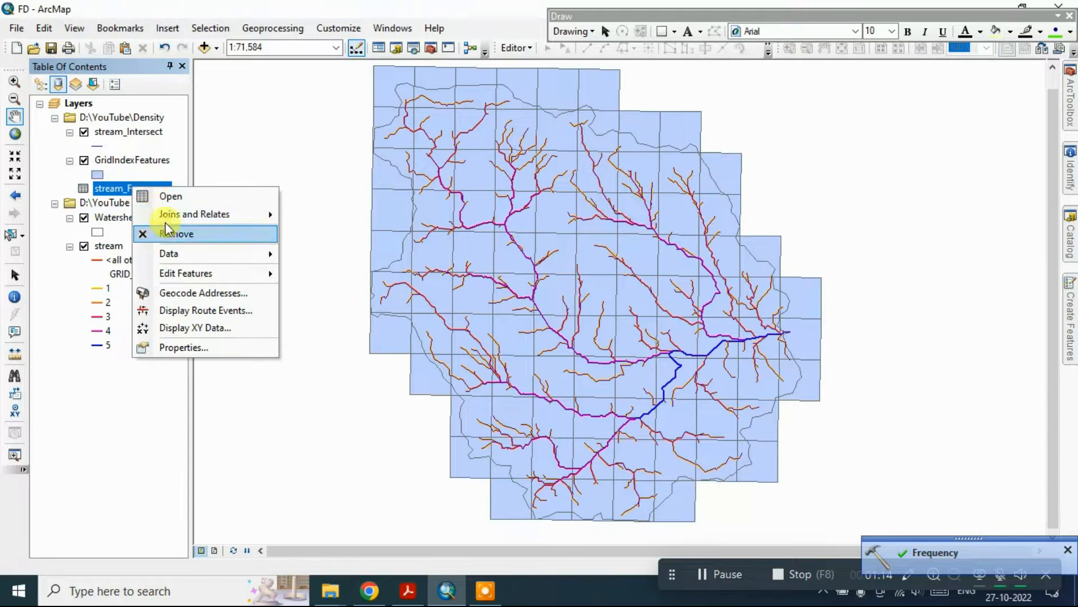
{"action": "left_click", "coordinate": [174, 193]}
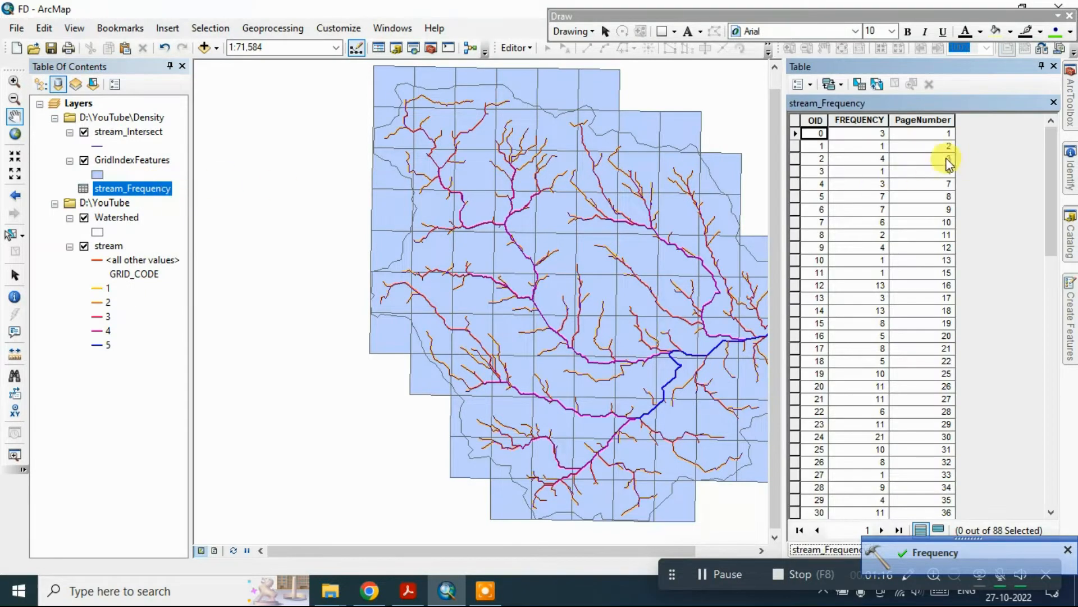
{"action": "left_click", "coordinate": [793, 135]}
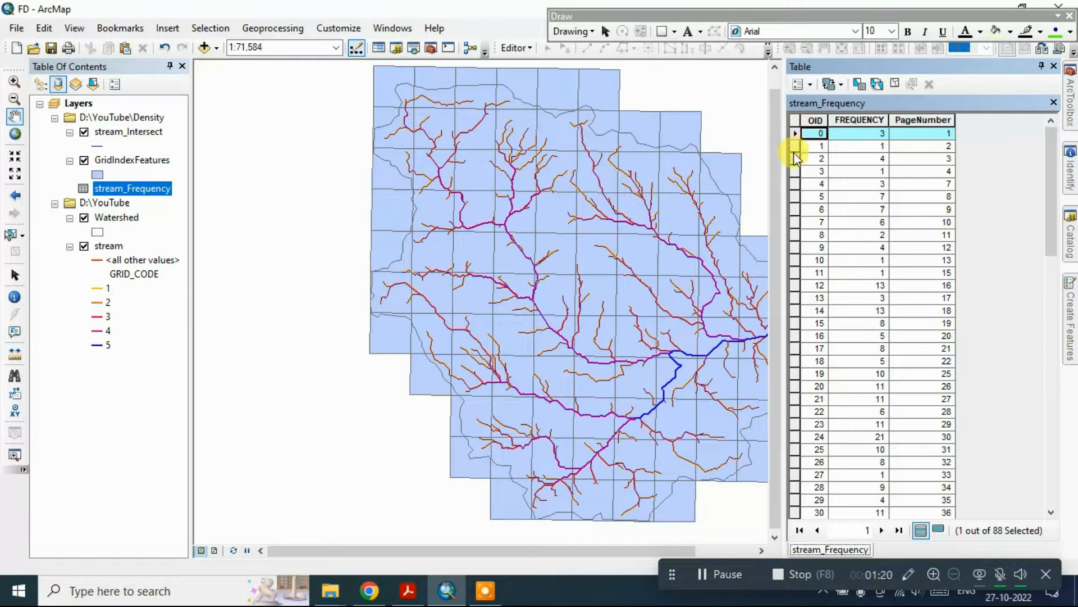
{"action": "left_click", "coordinate": [795, 298]}
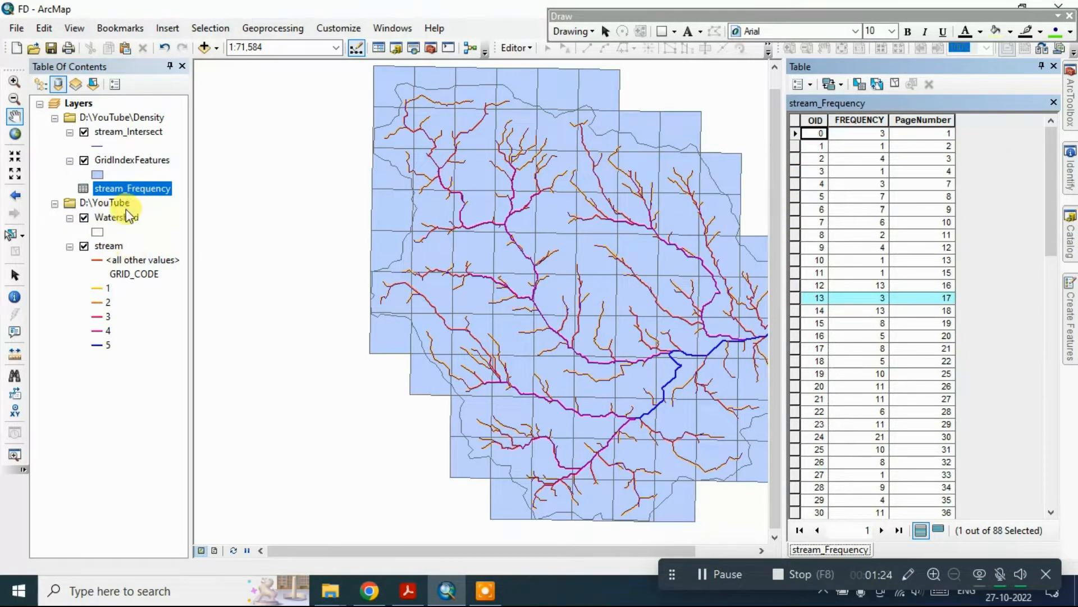
- Turn on labels for the GridIndexFeatures layer, using PageNumber as the label field
{"action": "right_click", "coordinate": [120, 160]}
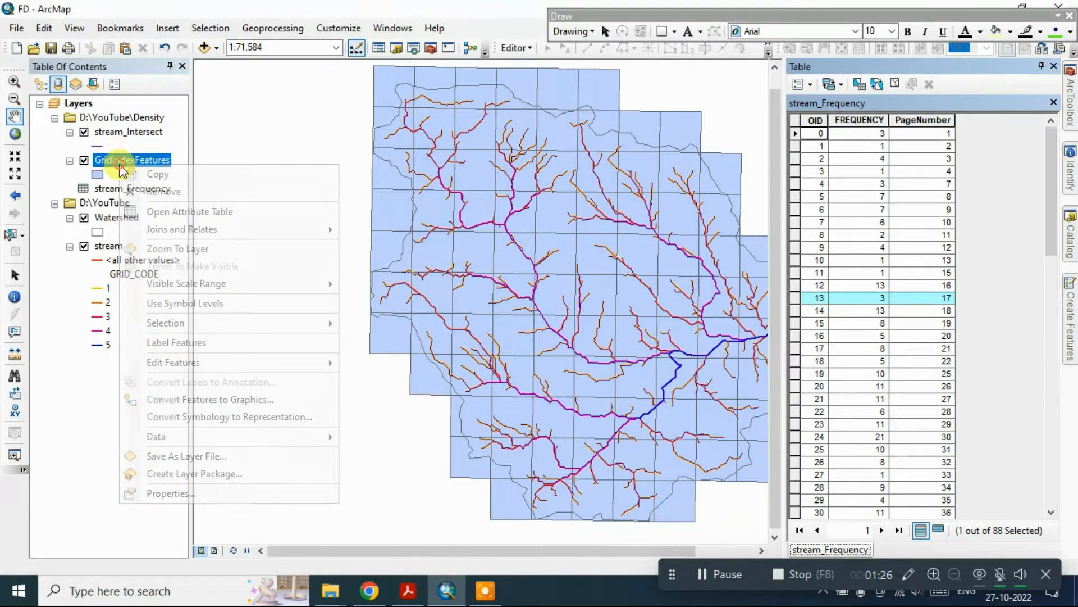
{"action": "left_click", "coordinate": [223, 491]}
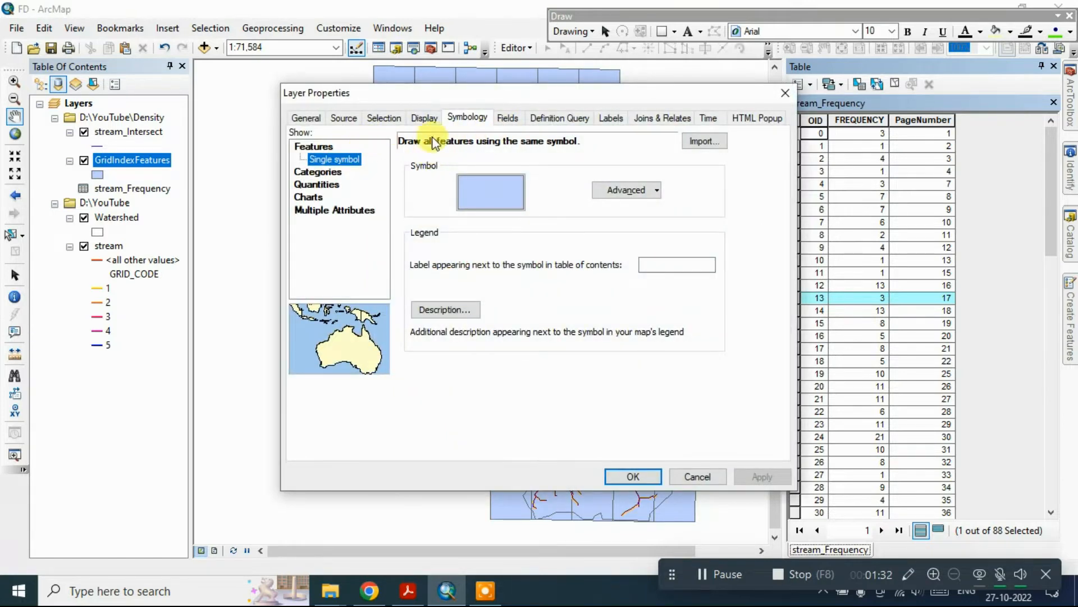
{"action": "left_click", "coordinate": [602, 118]}
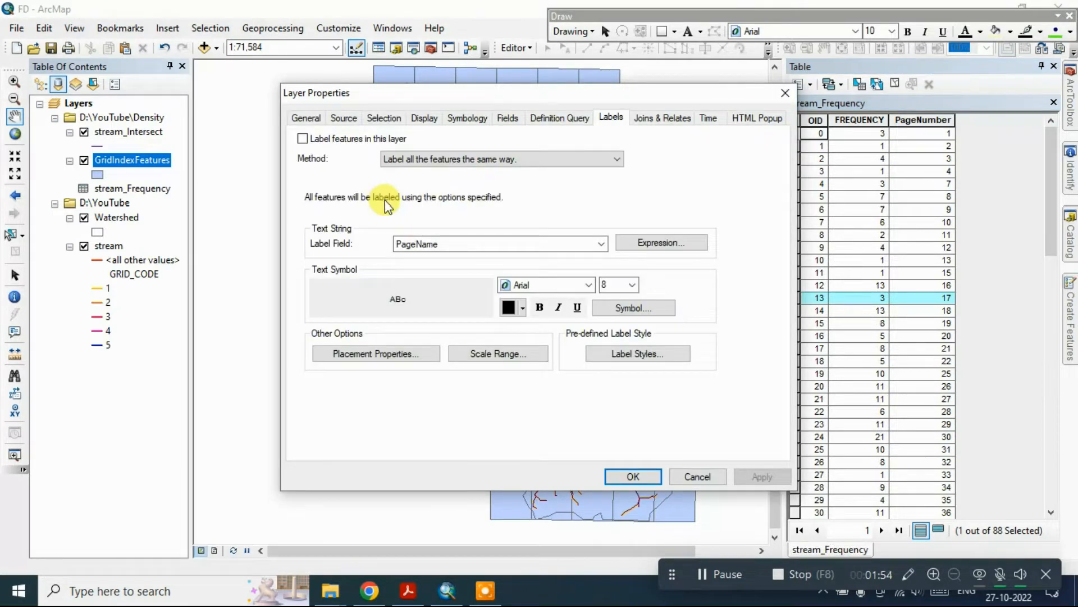
{"action": "left_click", "coordinate": [303, 138]}
{"action": "left_click", "coordinate": [413, 244]}
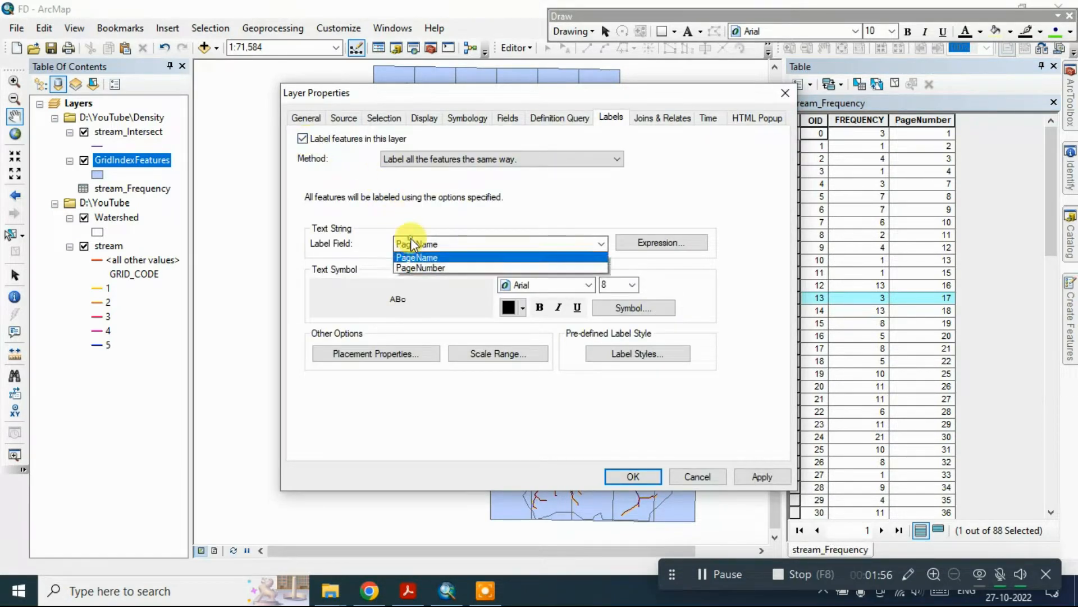
{"action": "left_click", "coordinate": [422, 268]}
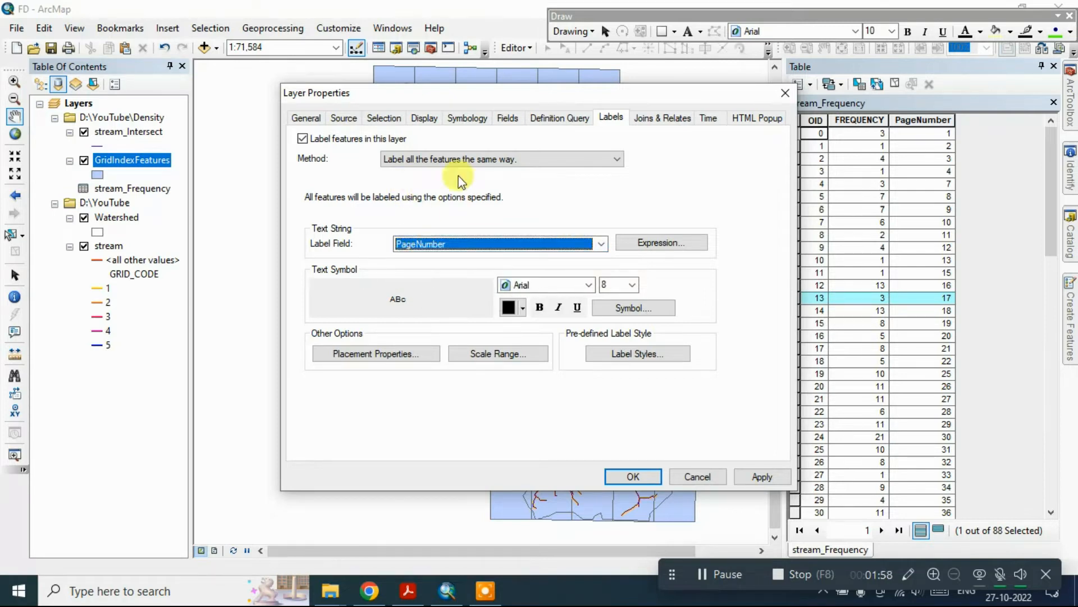
{"action": "left_click", "coordinate": [762, 475]}
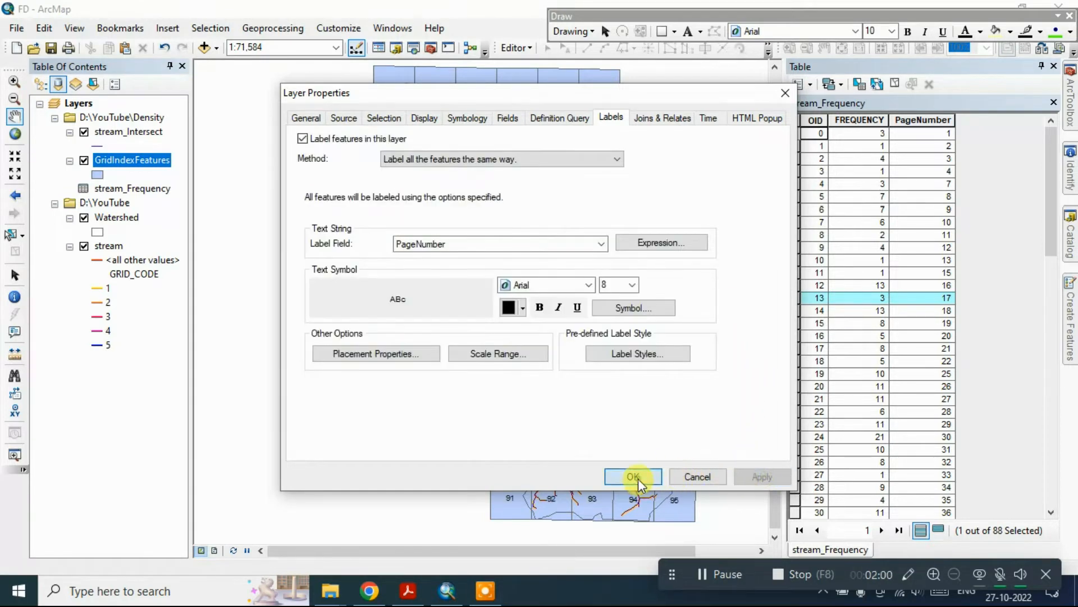
{"action": "left_click", "coordinate": [636, 479]}
- Highlight the record for page number 18 and examine the stream segments inside grid cell 18 on the map
{"action": "left_click_drag", "start_coordinate": [594, 257], "coordinate": [535, 250]}
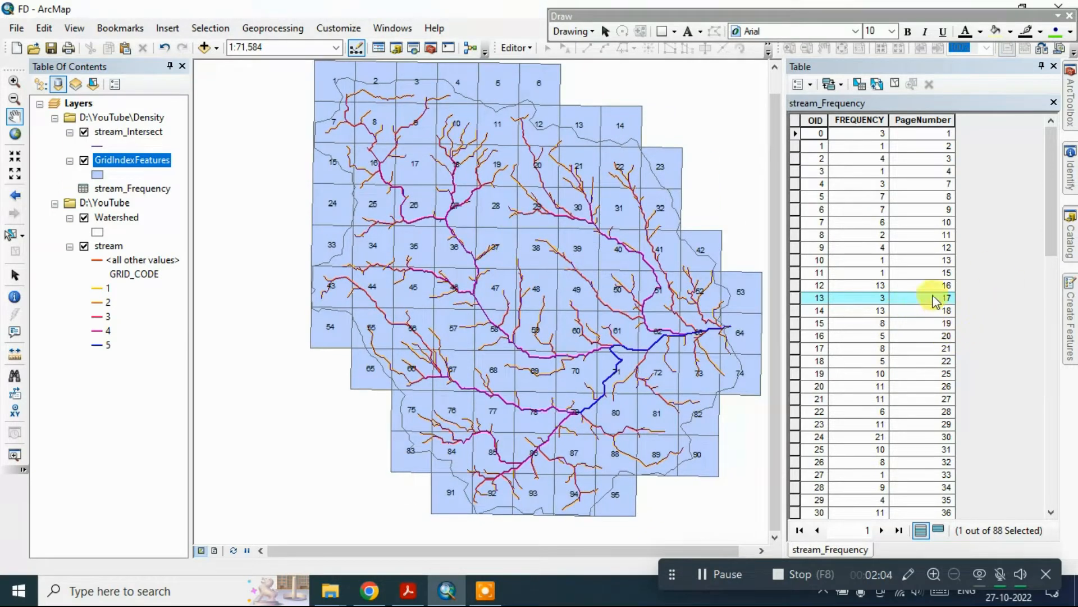
{"action": "left_click", "coordinate": [795, 310]}
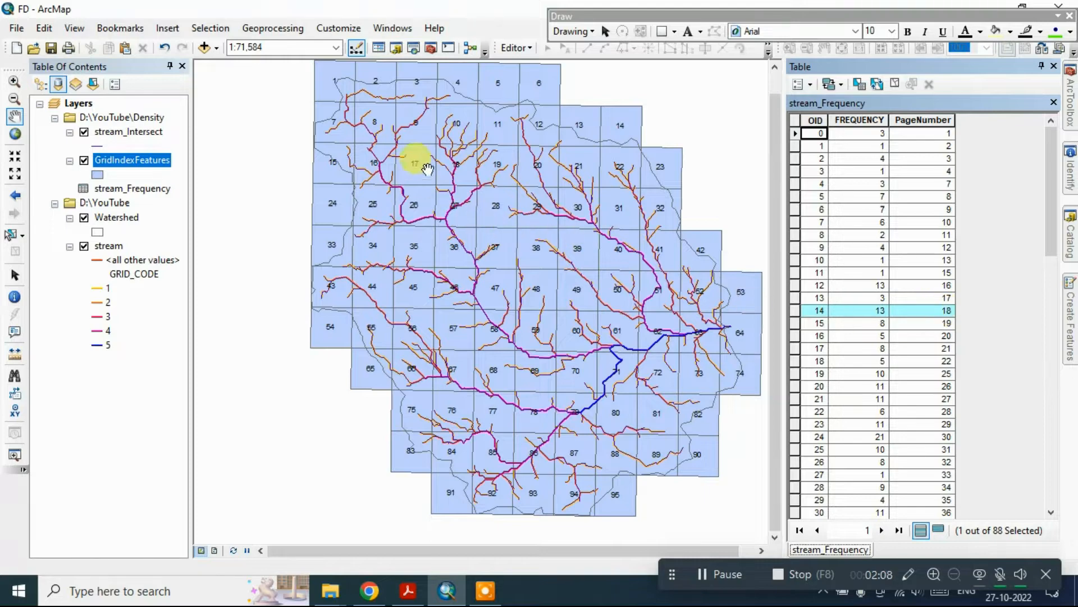
{"action": "scroll", "coordinate": [454, 164], "scroll_direction": "down", "scroll_amount": 8}
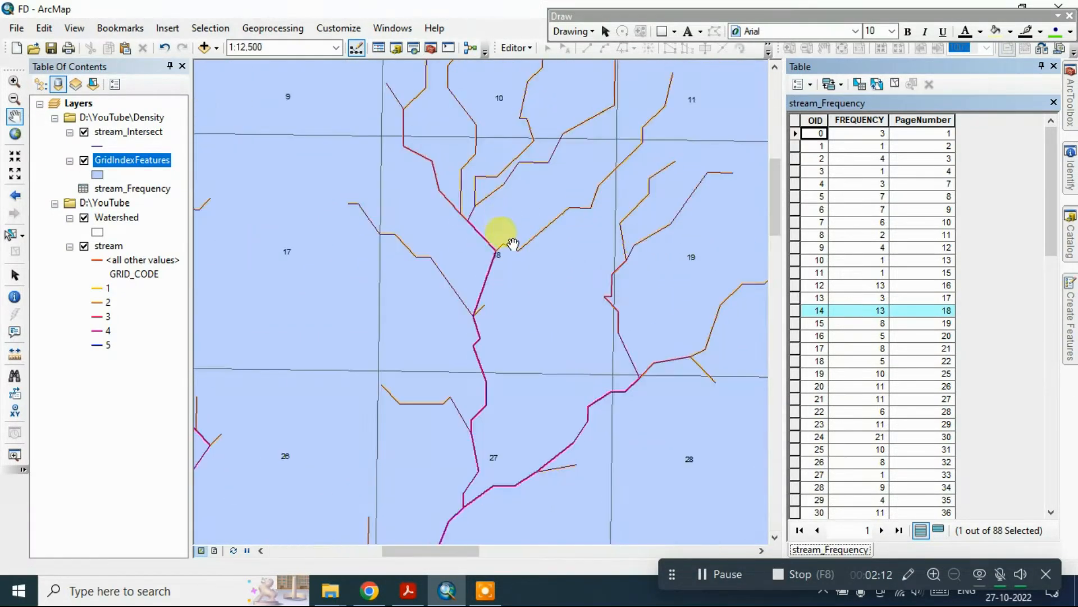
{"action": "scroll", "coordinate": [499, 175], "scroll_direction": "down", "scroll_amount": 5}
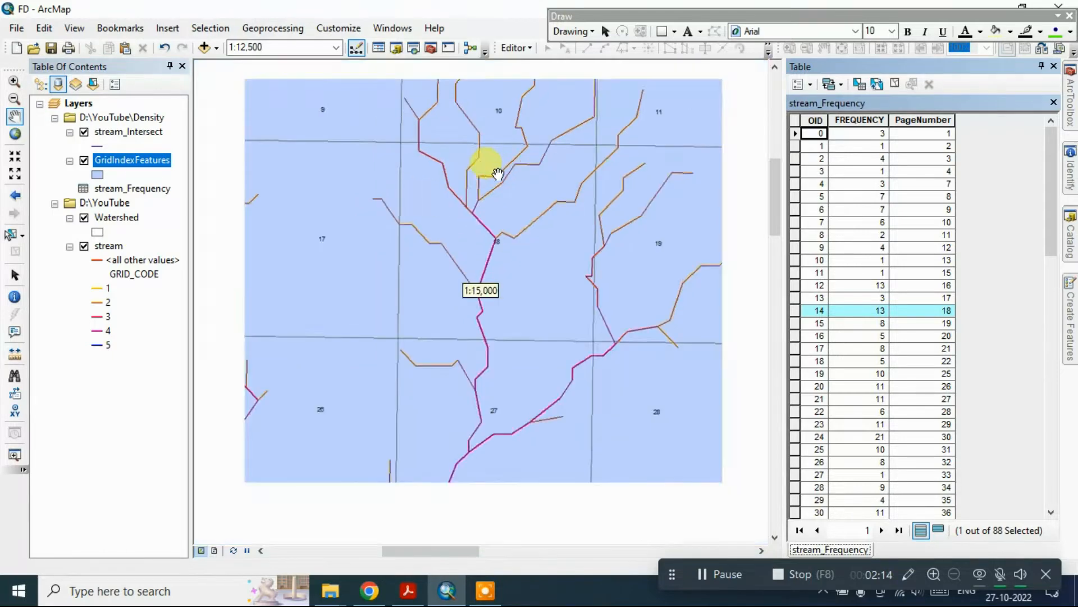
{"action": "scroll", "coordinate": [482, 234], "scroll_direction": "up", "scroll_amount": 2}
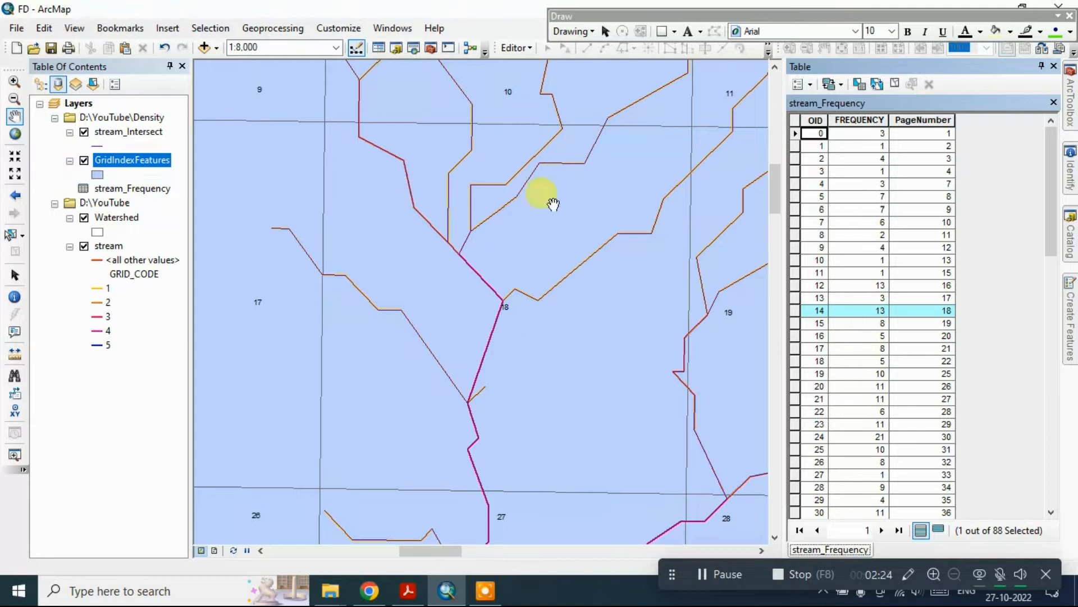
{"action": "scroll", "coordinate": [415, 282], "scroll_direction": "up", "scroll_amount": 3}
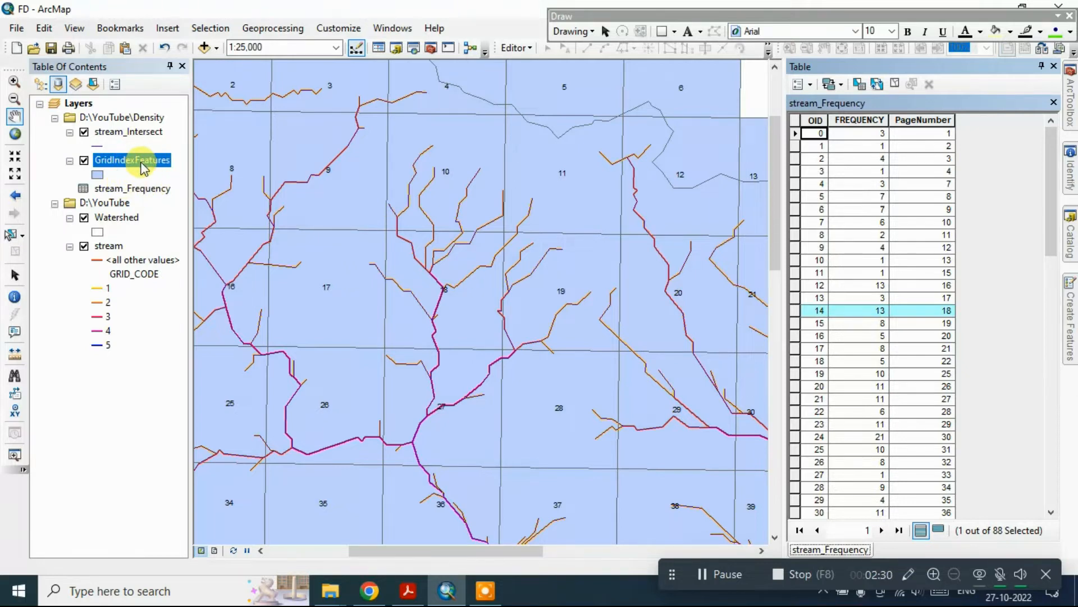
- Join the stream_Frequency table to GridIndexFeatures on PageNumber, keeping all records, validating the join and creating an index for the join field
{"action": "right_click", "coordinate": [144, 167]}
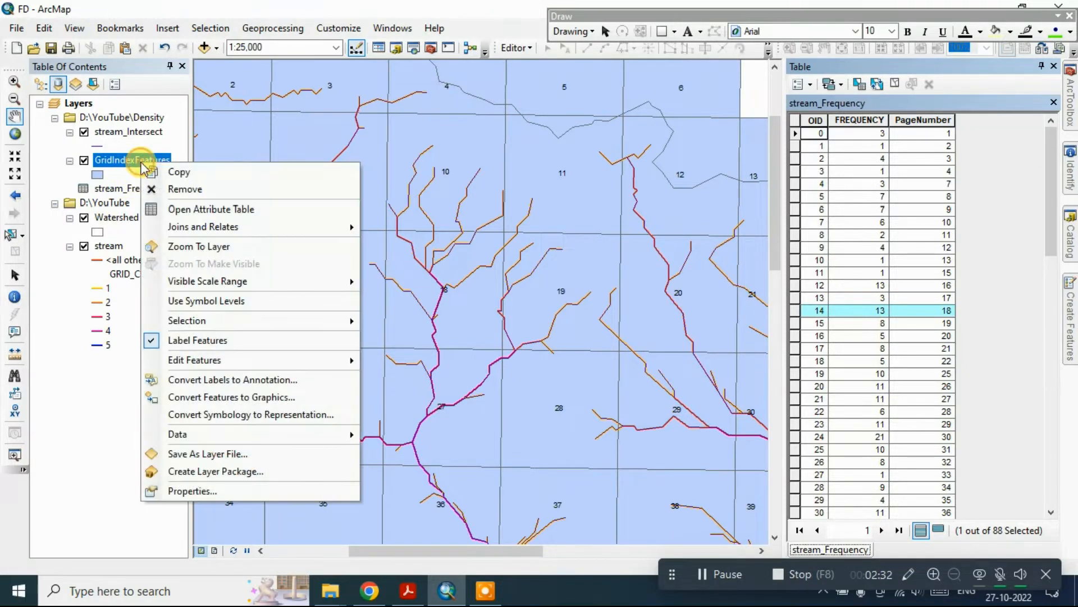
{"action": "mouse_move", "coordinate": [337, 226]}
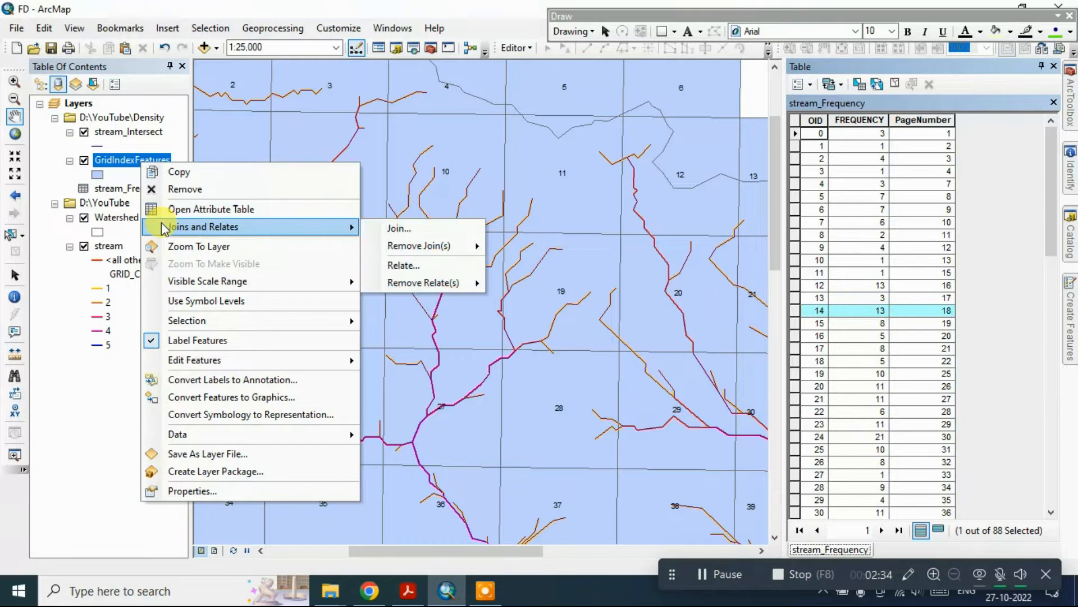
{"action": "left_click", "coordinate": [428, 226]}
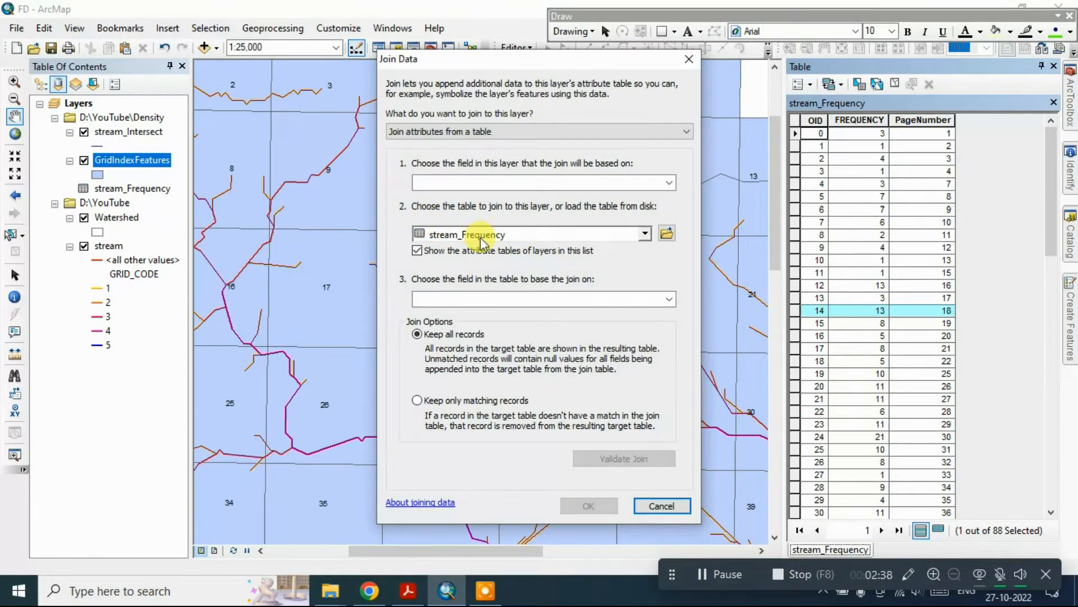
{"action": "left_click", "coordinate": [665, 182]}
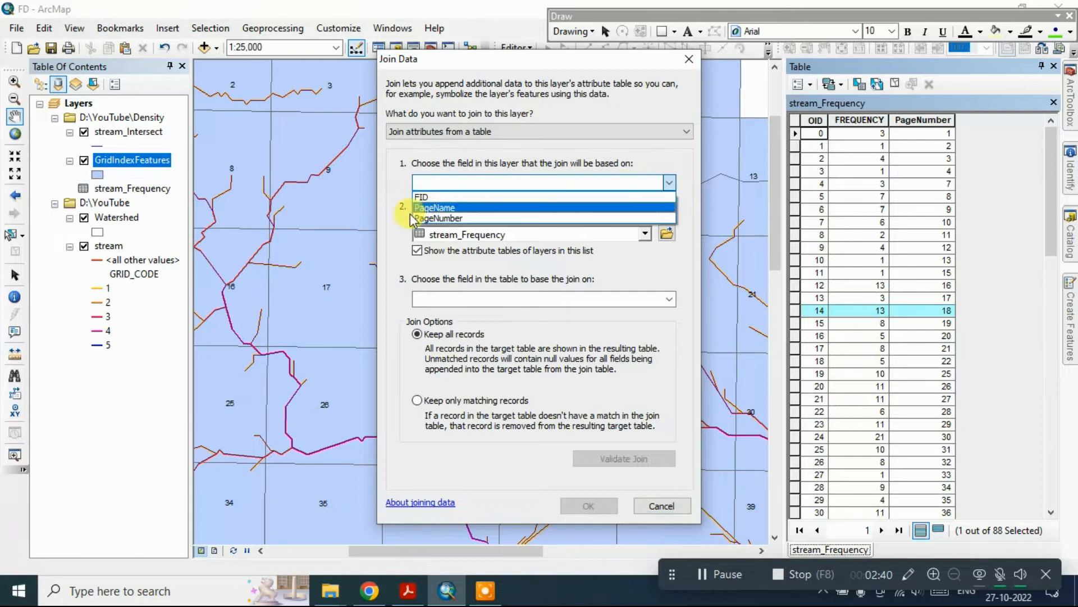
{"action": "left_click", "coordinate": [438, 219]}
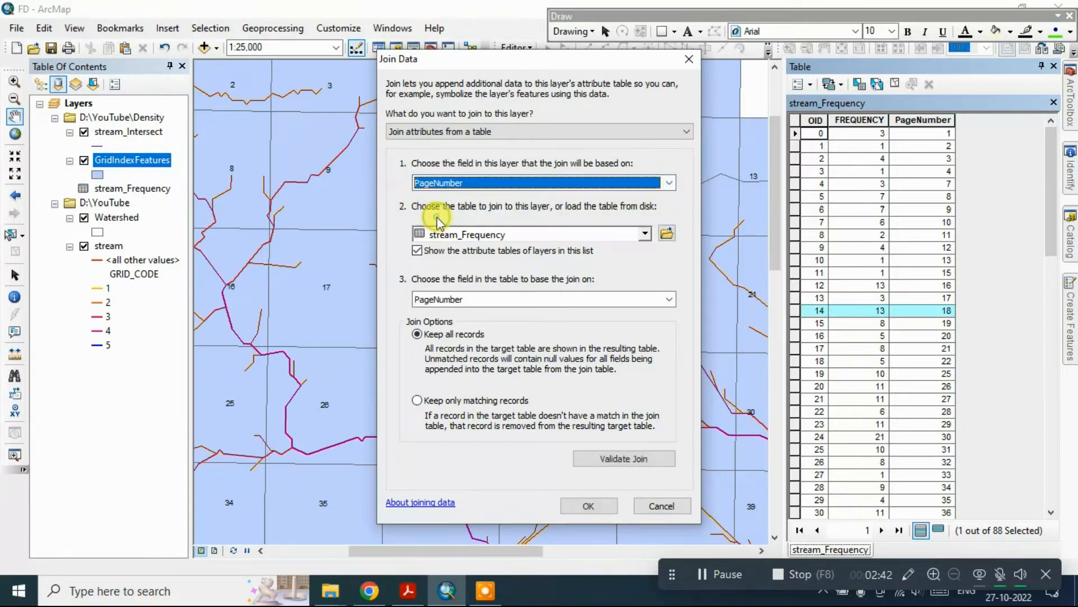
{"action": "left_click", "coordinate": [645, 464]}
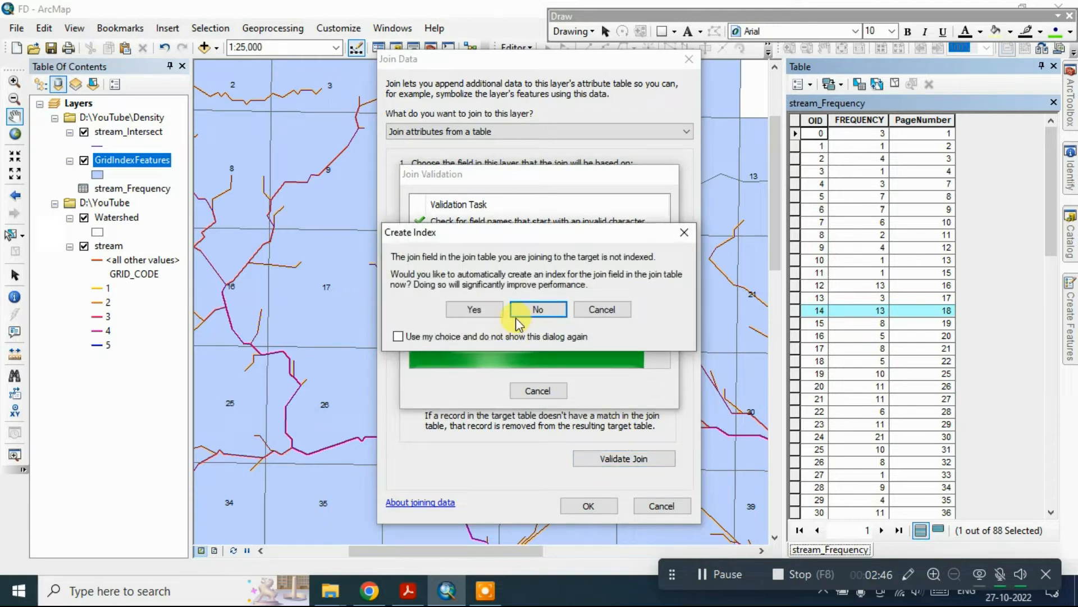
{"action": "left_click", "coordinate": [481, 309]}
{"action": "left_click", "coordinate": [678, 379]}
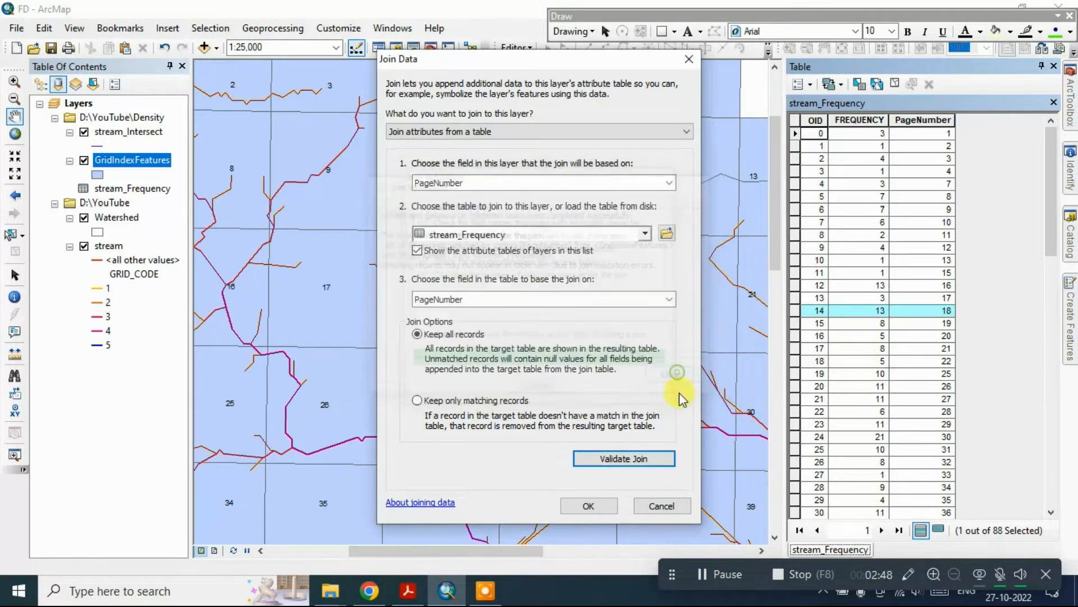
{"action": "left_click", "coordinate": [588, 505]}
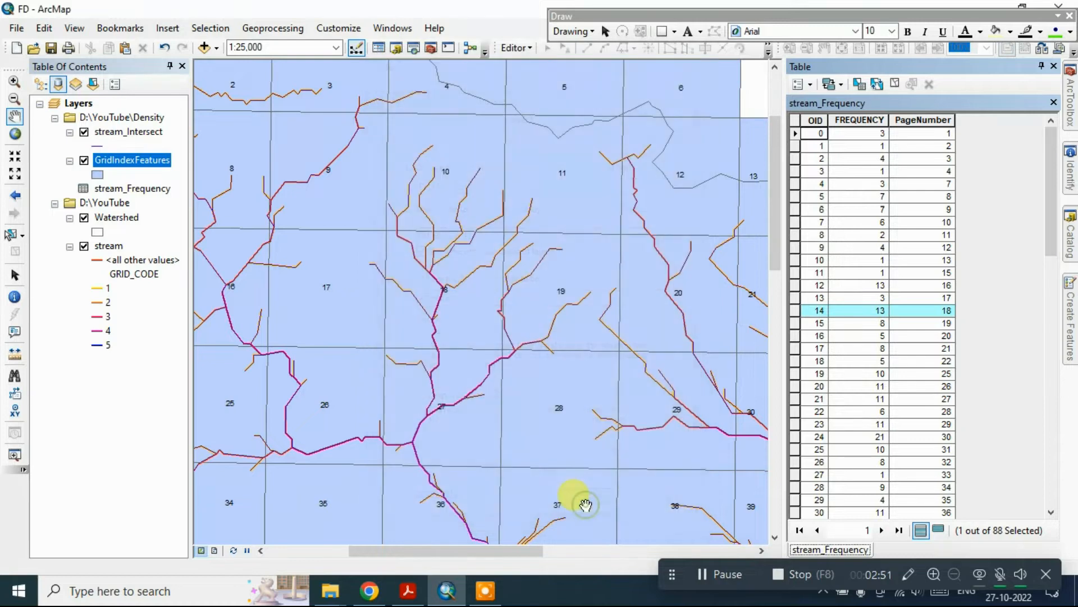
- Export all features of the joined GridIndexFeatures layer to D:\YouTube\Freq\Freq_grid.shp and add the result to the map
{"action": "right_click", "coordinate": [130, 164]}
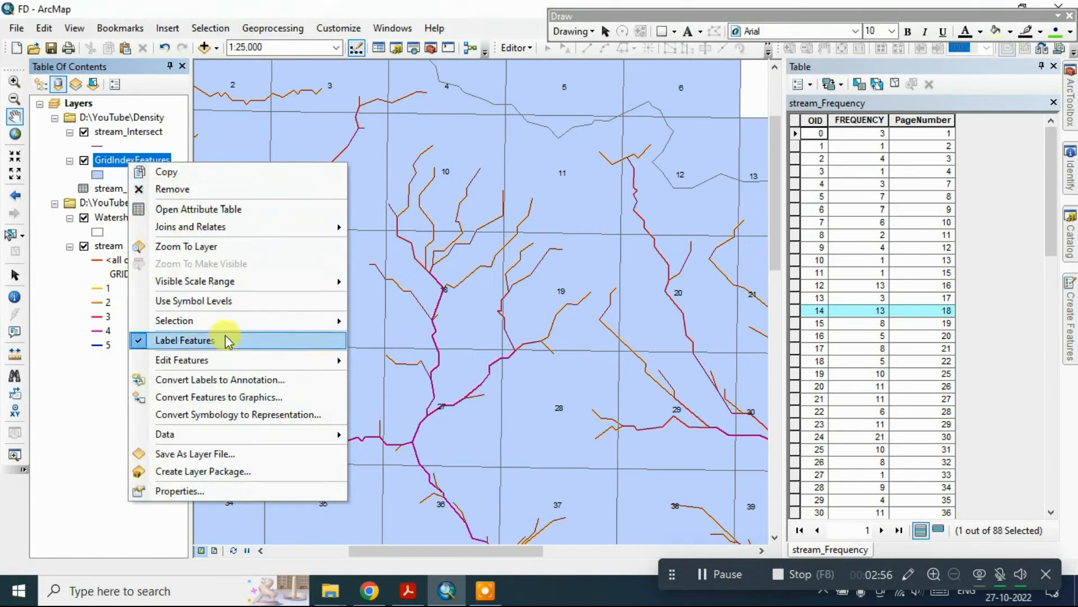
{"action": "mouse_move", "coordinate": [248, 434]}
{"action": "left_click", "coordinate": [366, 450]}
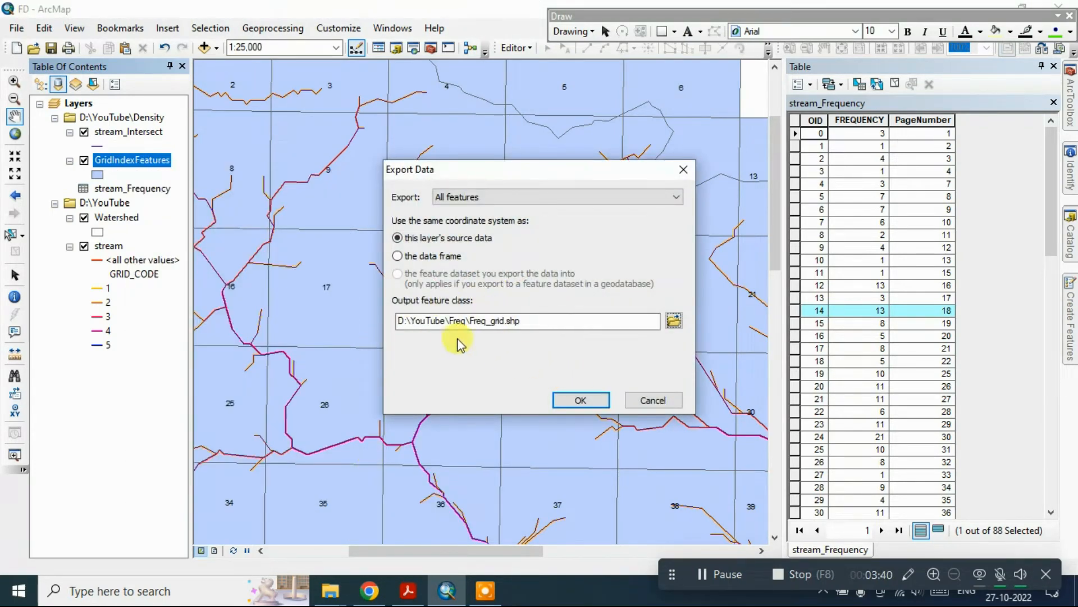
{"action": "left_click", "coordinate": [569, 403]}
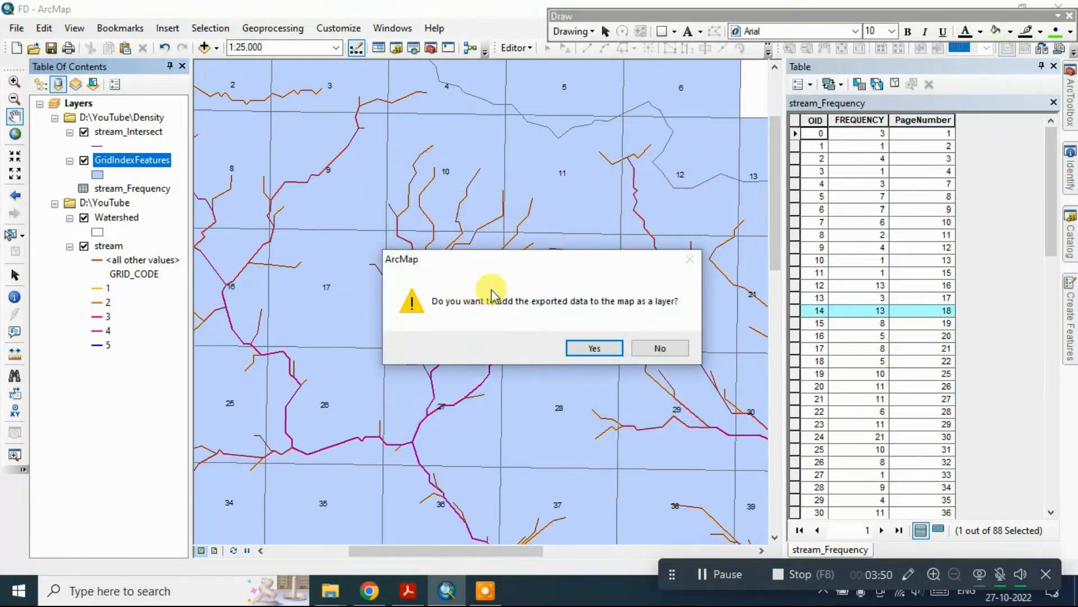
{"action": "left_click", "coordinate": [599, 344]}
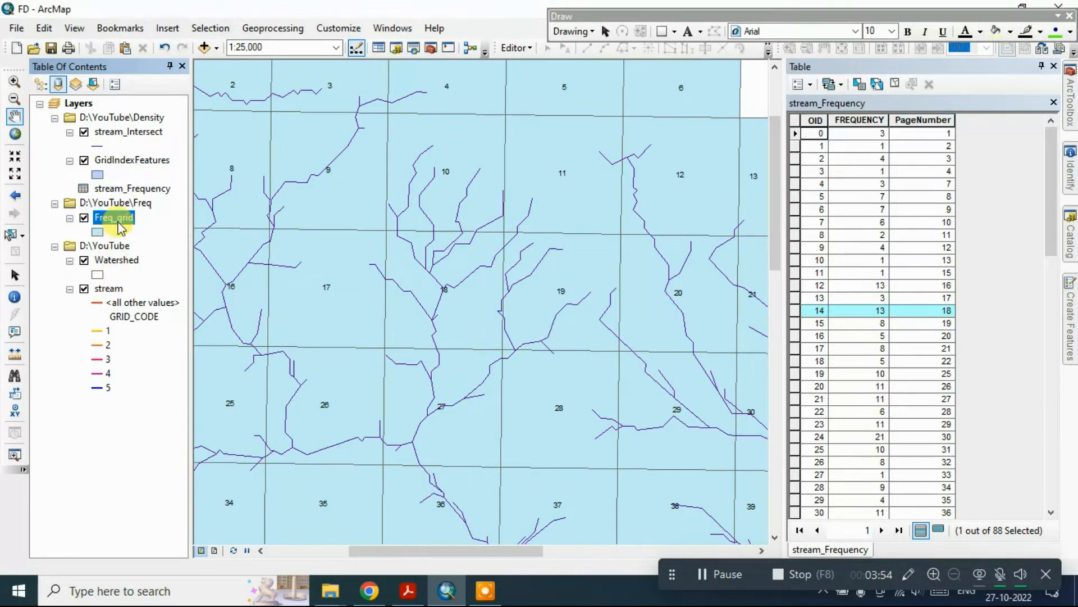
- List the layers by drawing order and set the Freq_grid symbology to graduated colors based on the FREQUENCY field
{"action": "left_click", "coordinate": [40, 85]}
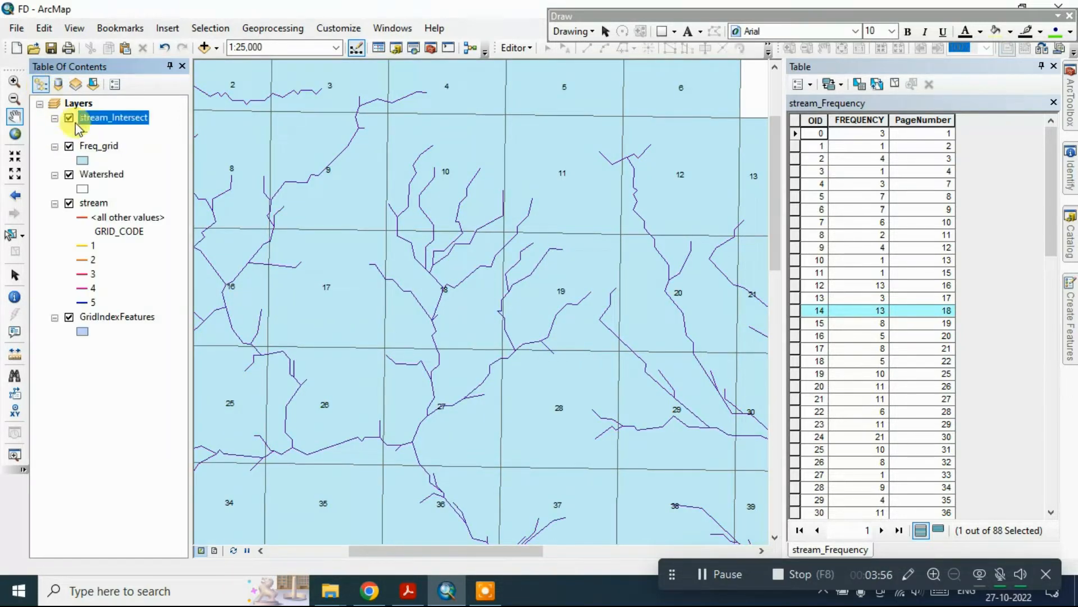
{"action": "left_click", "coordinate": [79, 103]}
{"action": "right_click", "coordinate": [95, 150]}
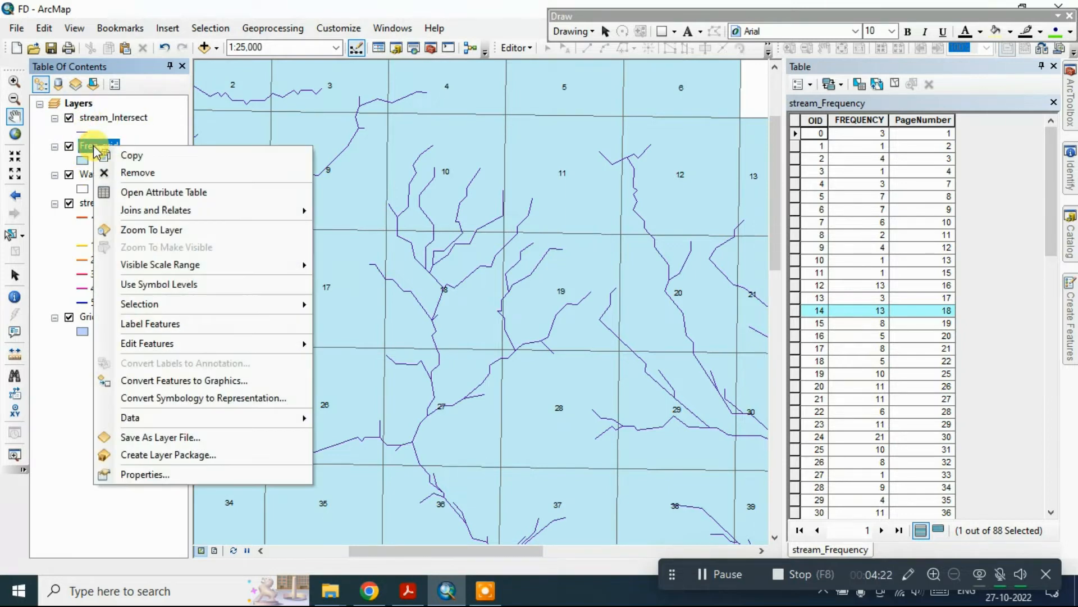
{"action": "left_click", "coordinate": [148, 469]}
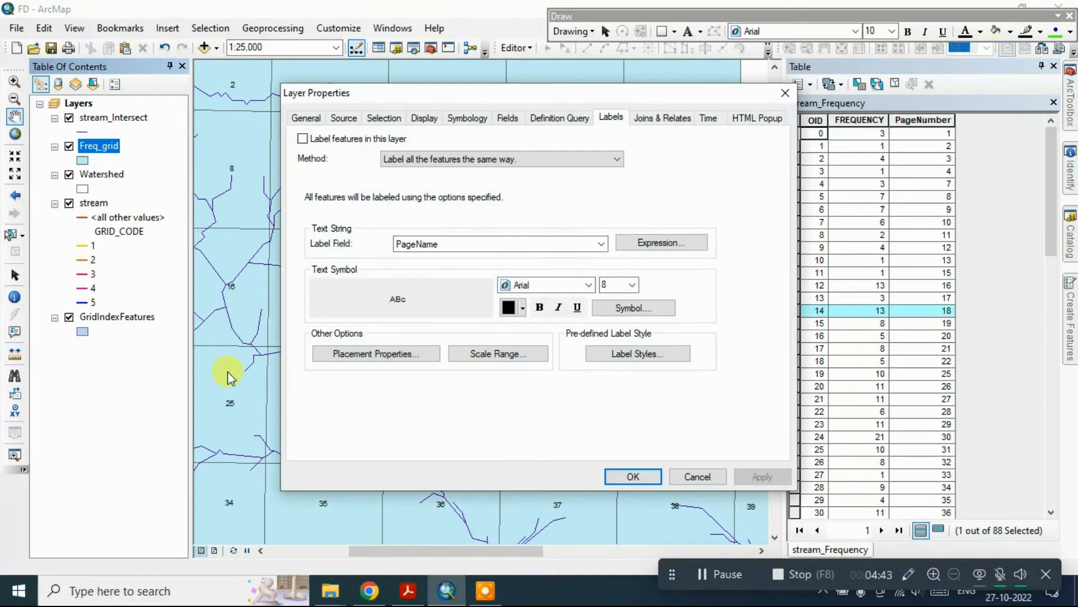
{"action": "left_click", "coordinate": [462, 117]}
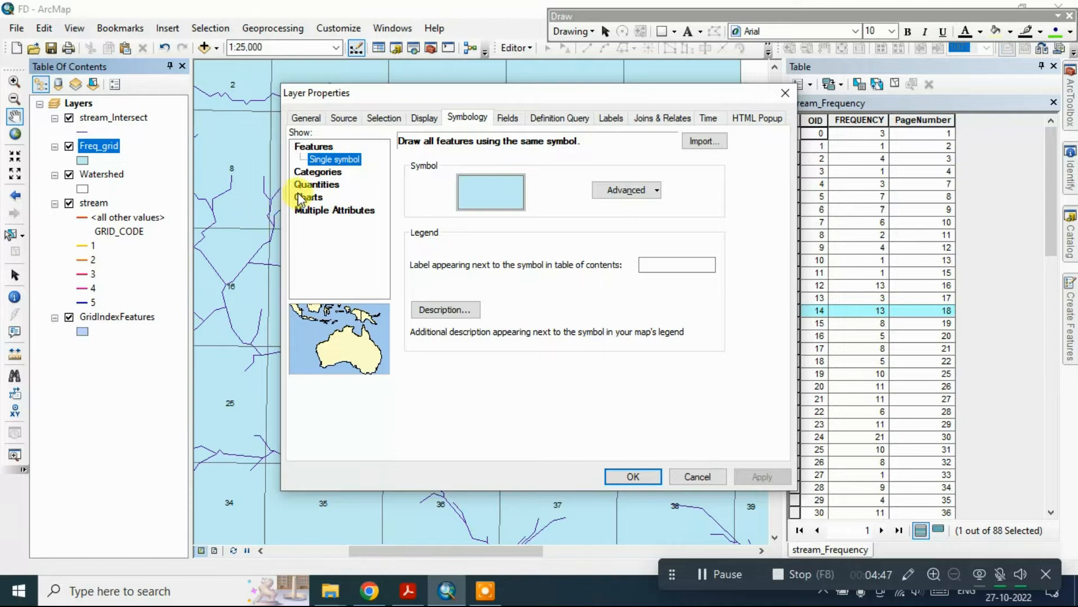
{"action": "left_click", "coordinate": [315, 187]}
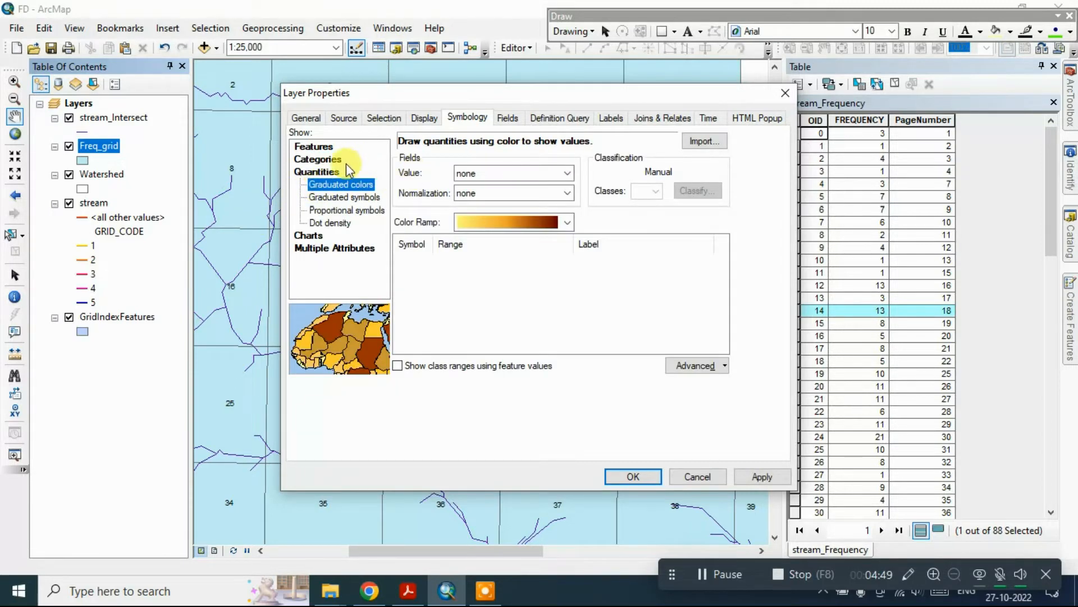
{"action": "left_click", "coordinate": [474, 174]}
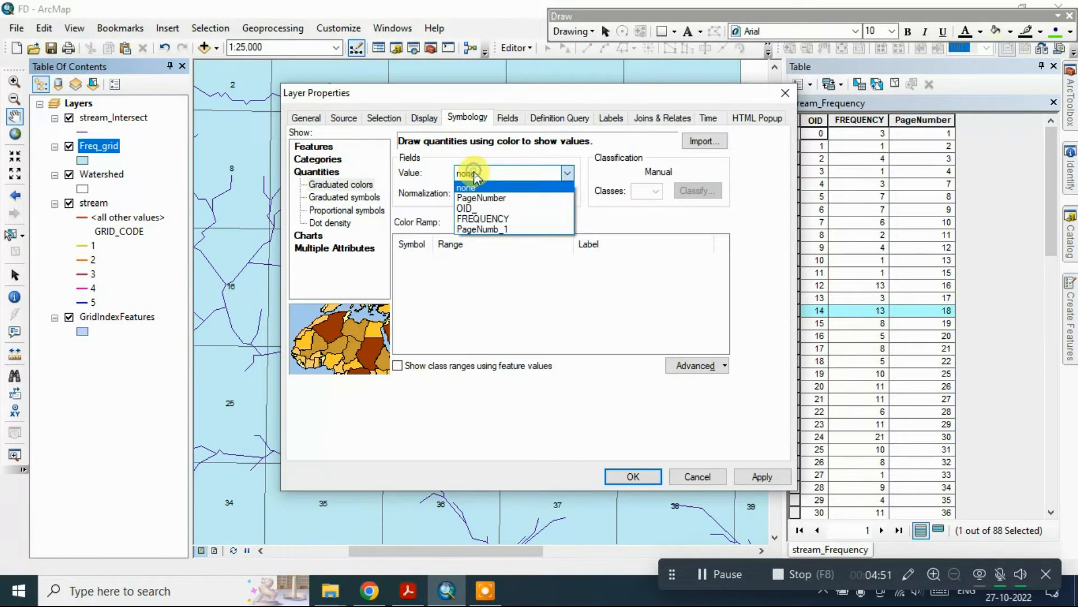
{"action": "left_click", "coordinate": [494, 219]}
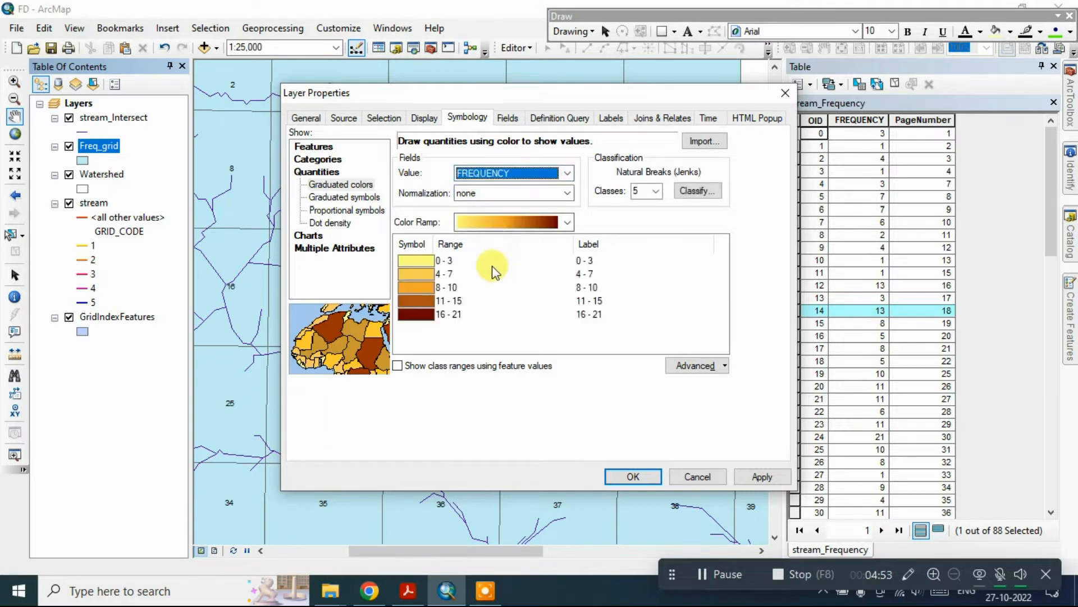
- Give the Freq_grid frequency classes a light-to-dark blue color ramp and apply the symbology
{"action": "left_click", "coordinate": [568, 223]}
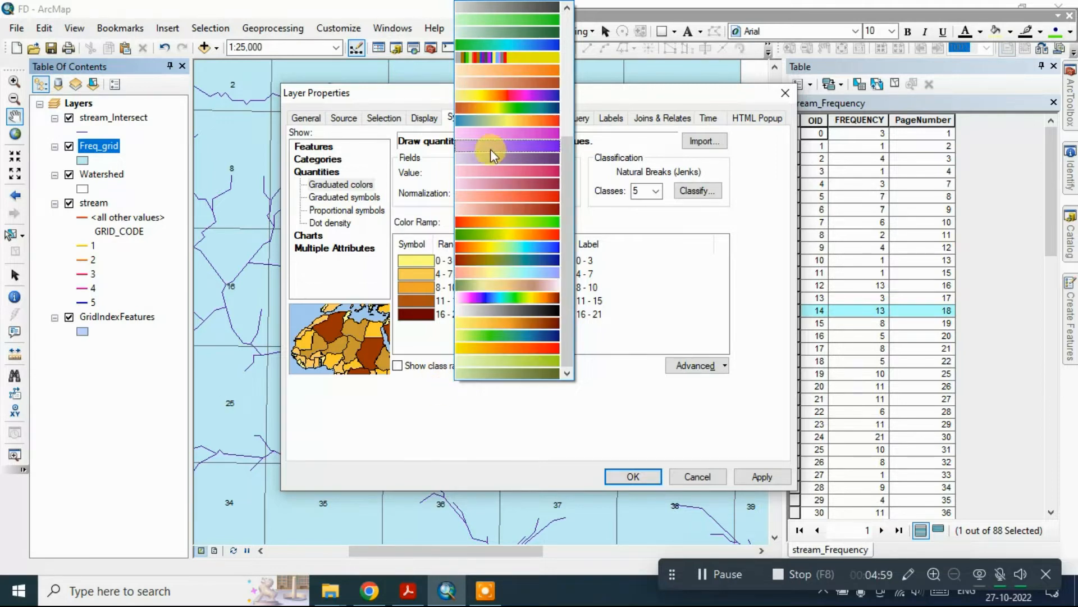
{"action": "scroll", "coordinate": [498, 139], "scroll_direction": "up", "scroll_amount": 4}
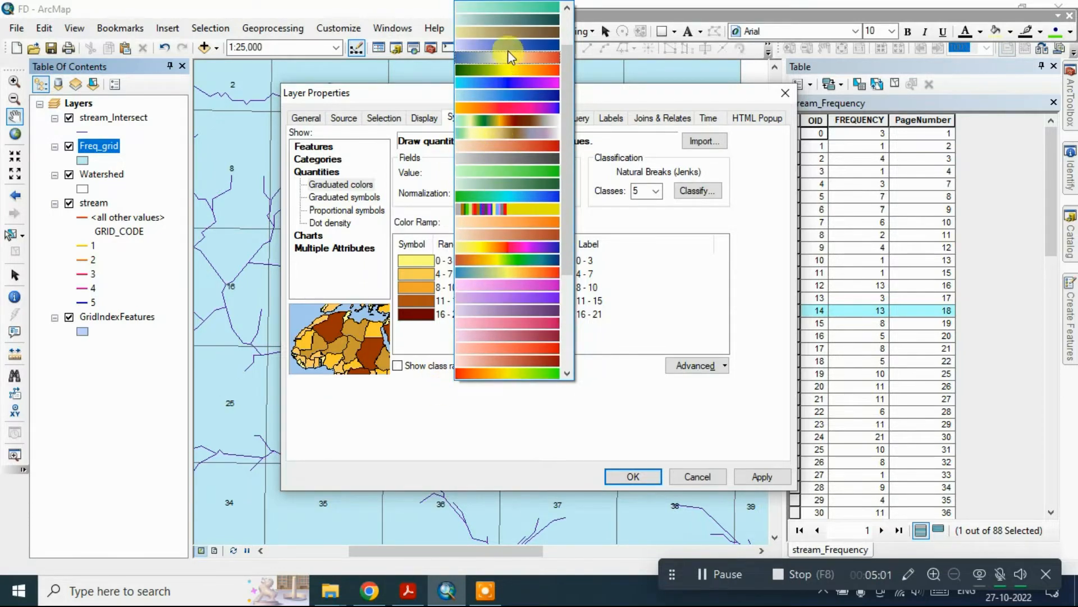
{"action": "left_click", "coordinate": [514, 93]}
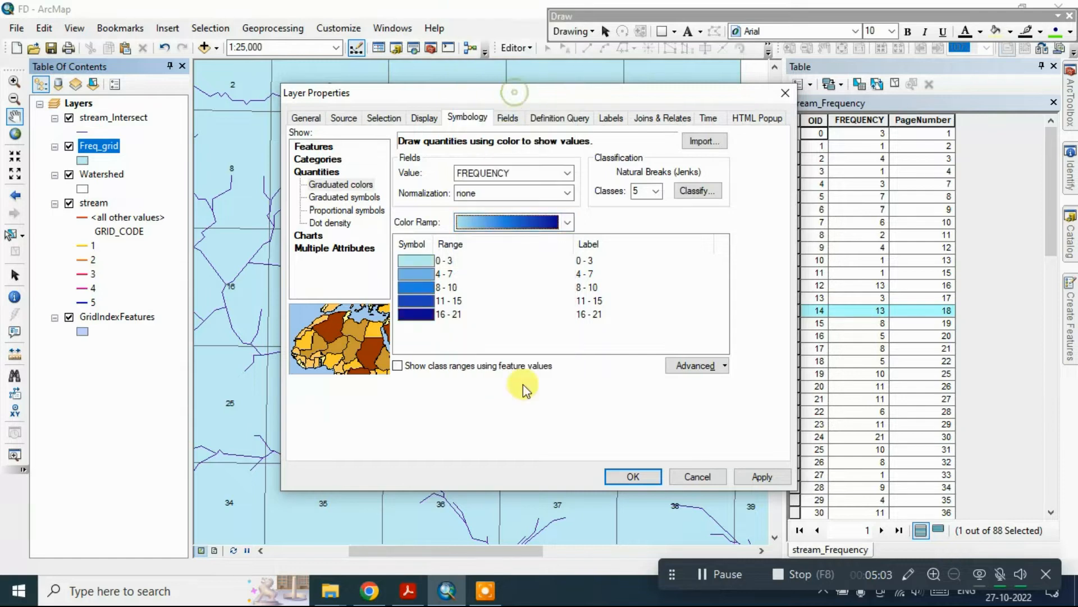
{"action": "left_click", "coordinate": [635, 476]}
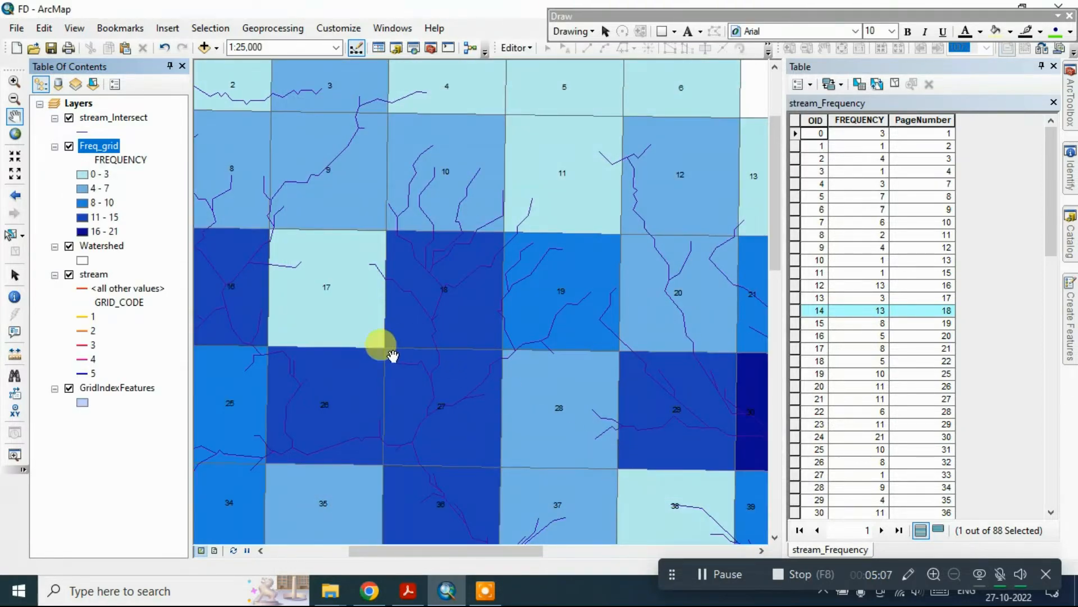
- Move the Watershed layer above all other layers so its boundary draws over the whole frequency grid
{"action": "scroll", "coordinate": [416, 360], "scroll_direction": "up", "scroll_amount": 4}
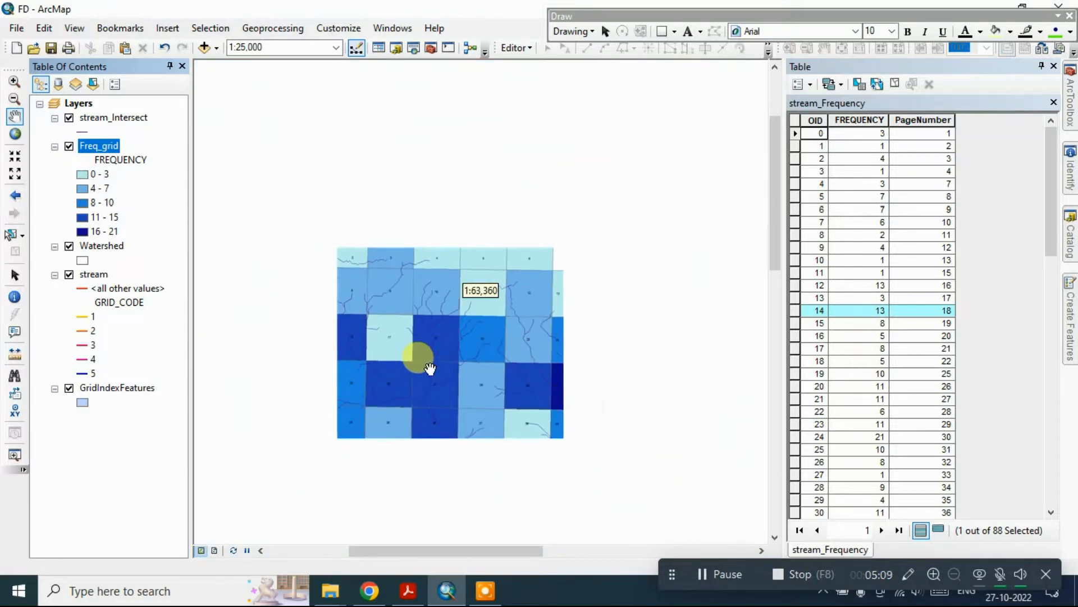
{"action": "left_click_drag", "start_coordinate": [449, 402], "coordinate": [446, 292]}
{"action": "left_click_drag", "start_coordinate": [486, 371], "coordinate": [445, 298]}
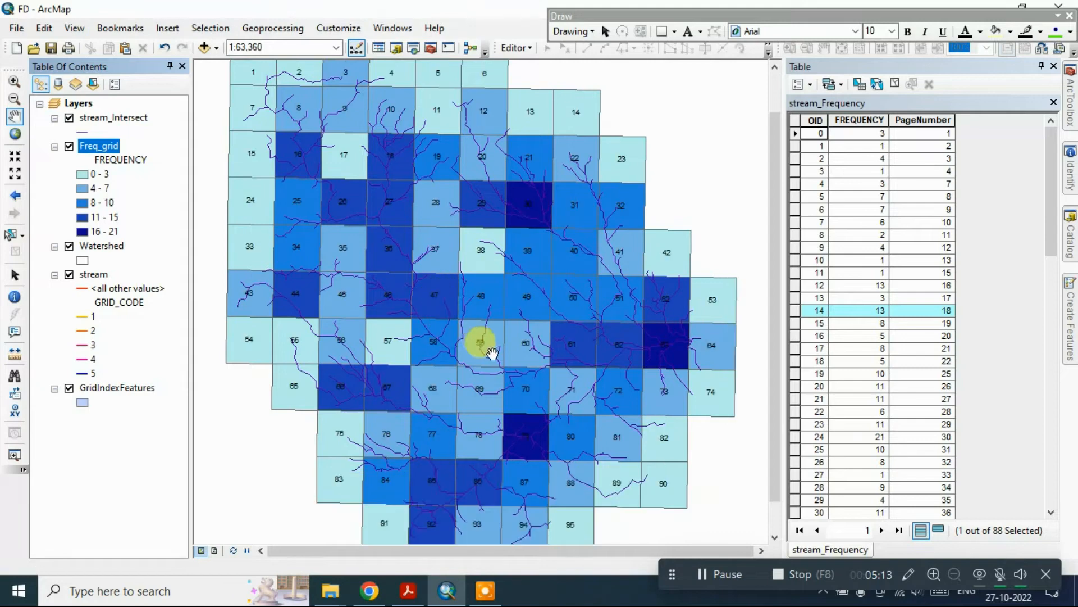
{"action": "left_click", "coordinate": [97, 245]}
{"action": "left_click_drag", "start_coordinate": [93, 188], "coordinate": [93, 115]}
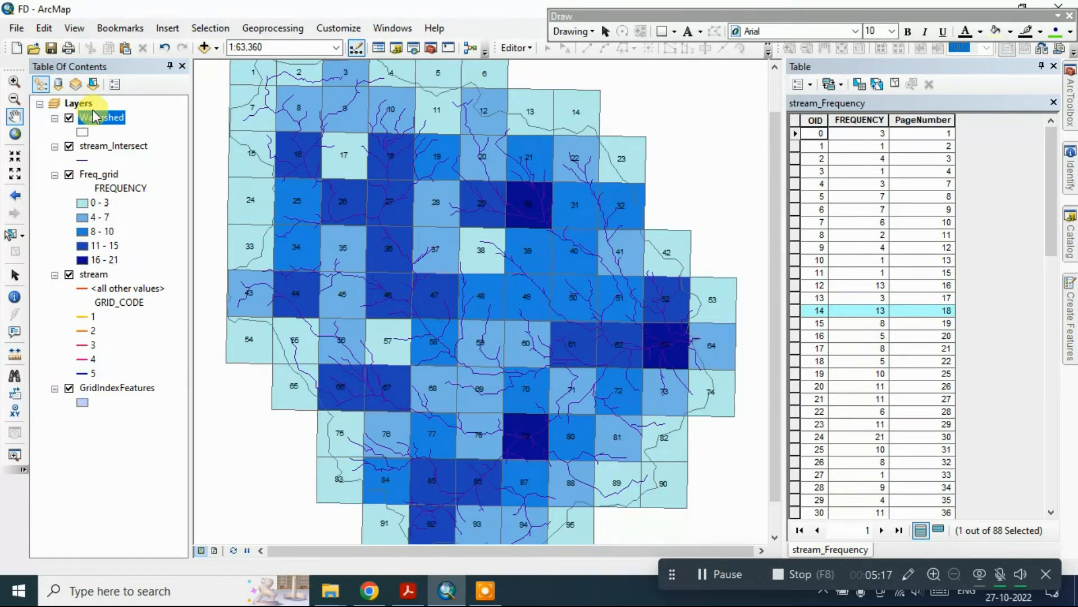
{"action": "scroll", "coordinate": [553, 396], "scroll_direction": "up", "scroll_amount": 1}
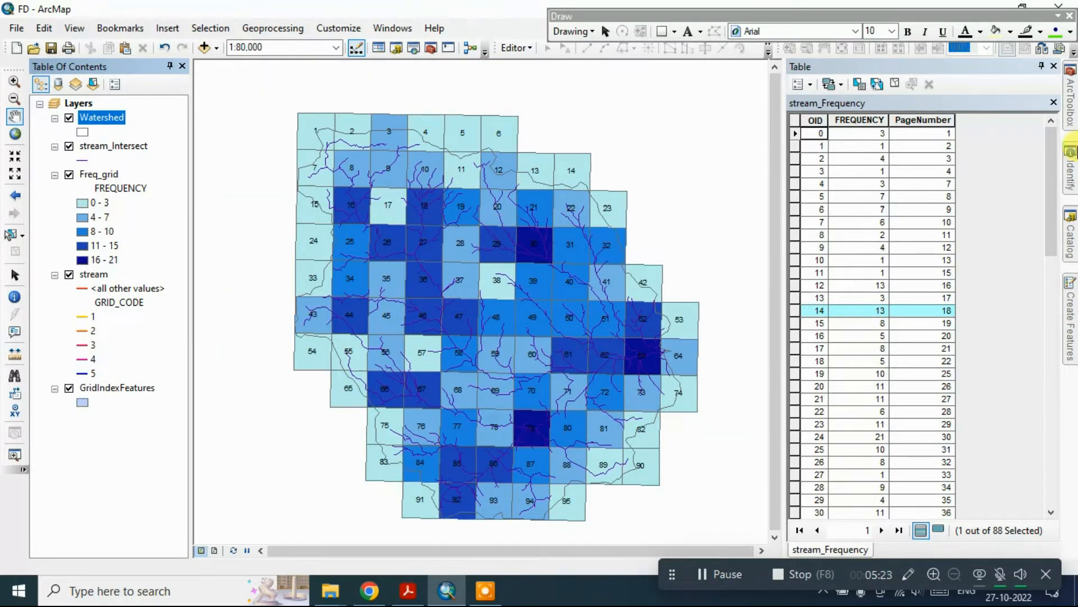
- Open the Feature To Point tool from the Data Management Features toolset and set Freq_grid as its input features
{"action": "left_click", "coordinate": [1071, 104]}
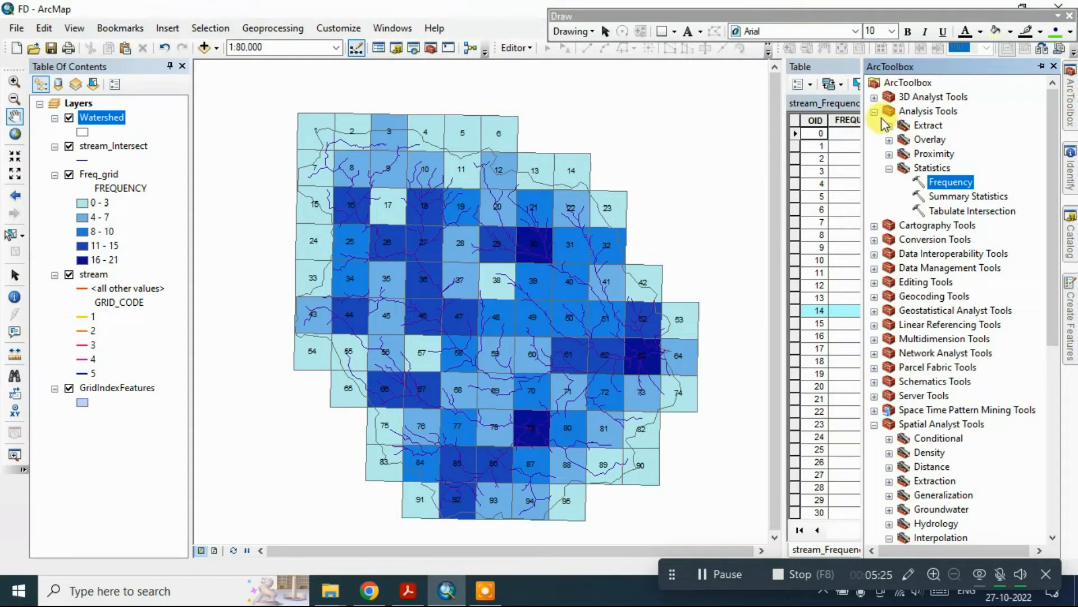
{"action": "left_click", "coordinate": [874, 112]}
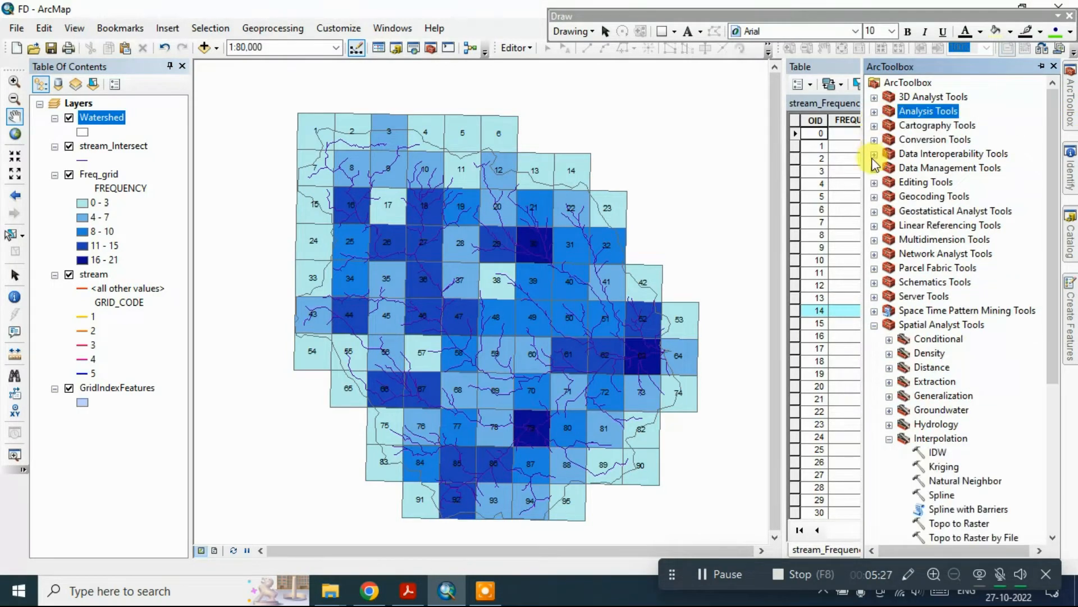
{"action": "left_click", "coordinate": [874, 168]}
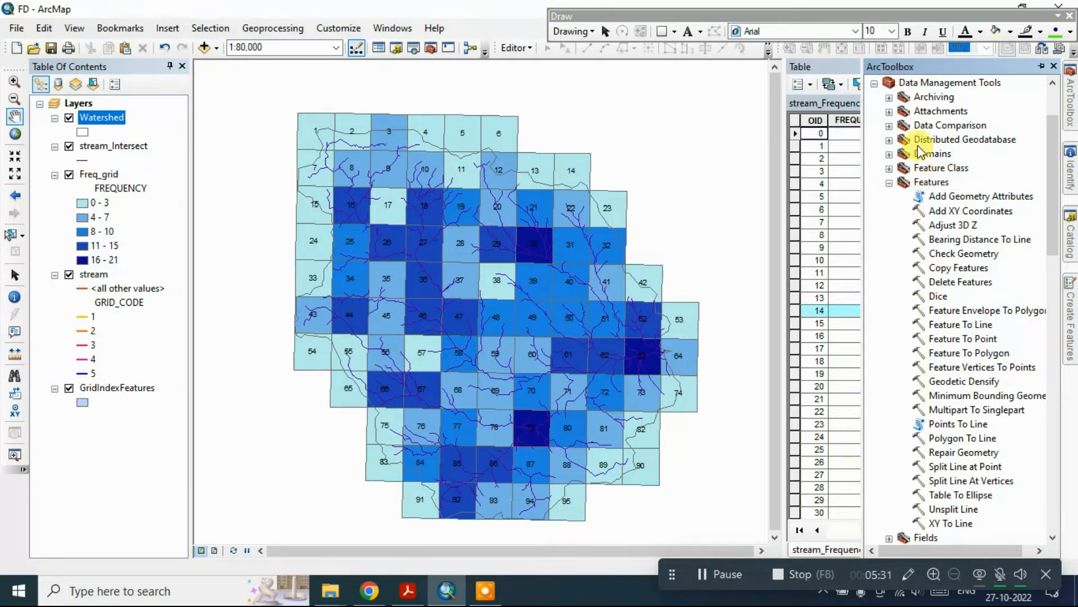
{"action": "left_click", "coordinate": [924, 83]}
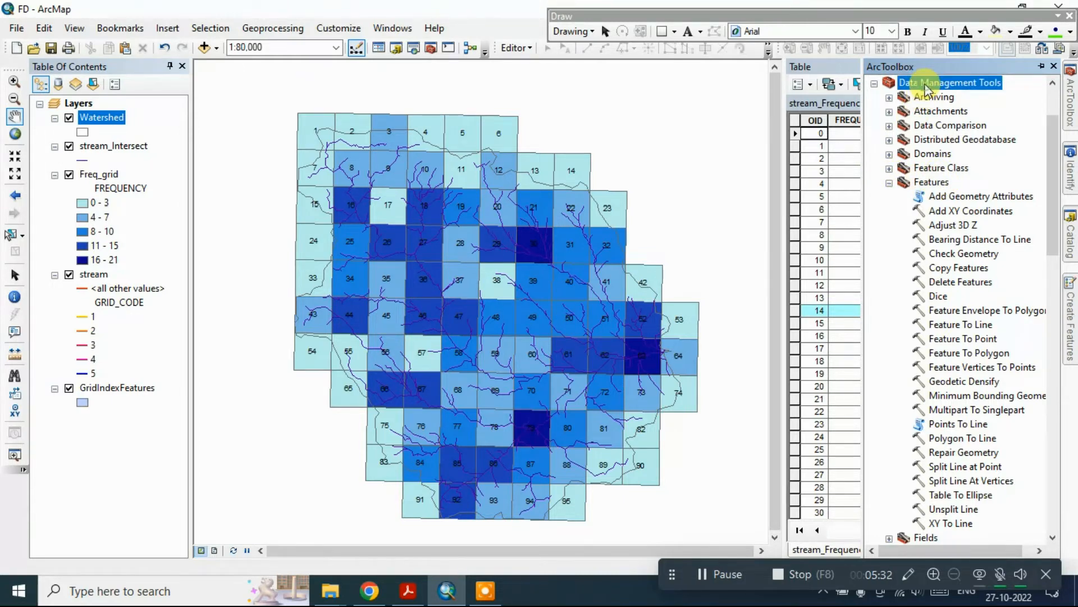
{"action": "left_click", "coordinate": [930, 181]}
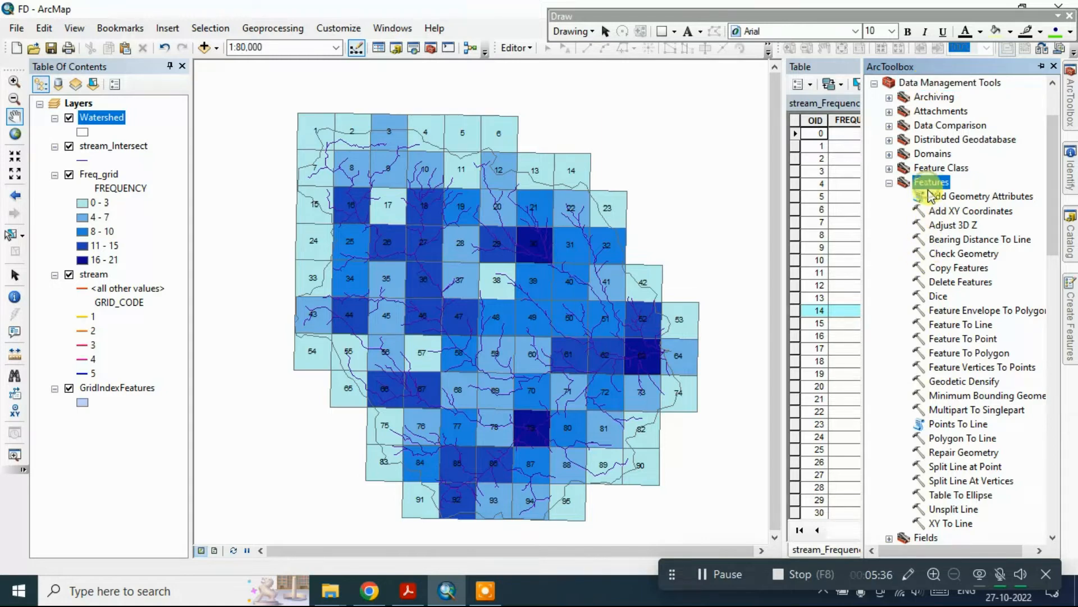
{"action": "double_click", "coordinate": [968, 339]}
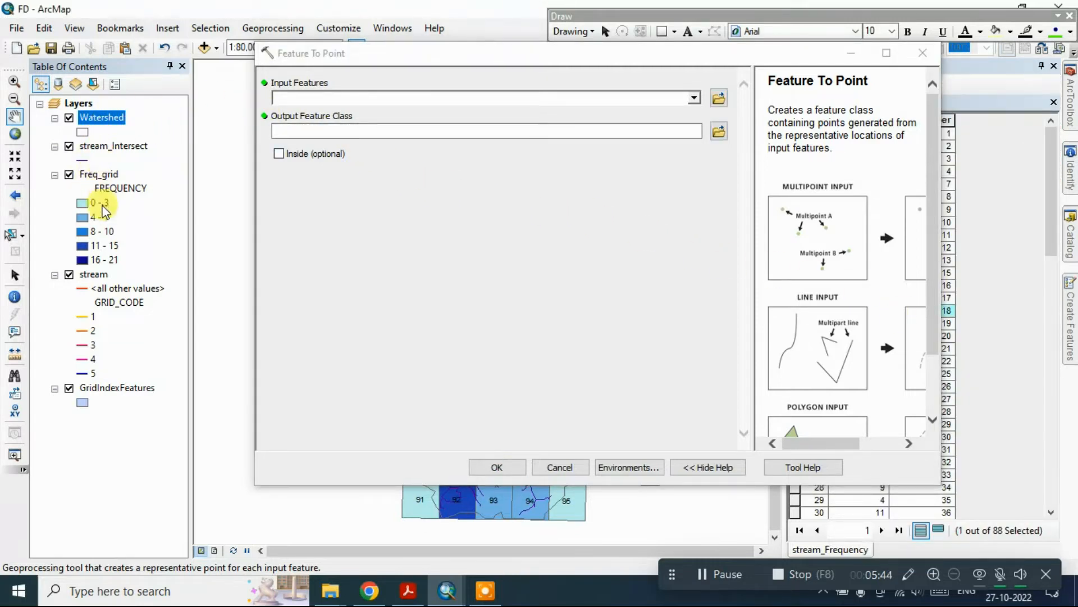
{"action": "left_click", "coordinate": [93, 175]}
{"action": "left_click_drag", "start_coordinate": [90, 179], "coordinate": [303, 99]}
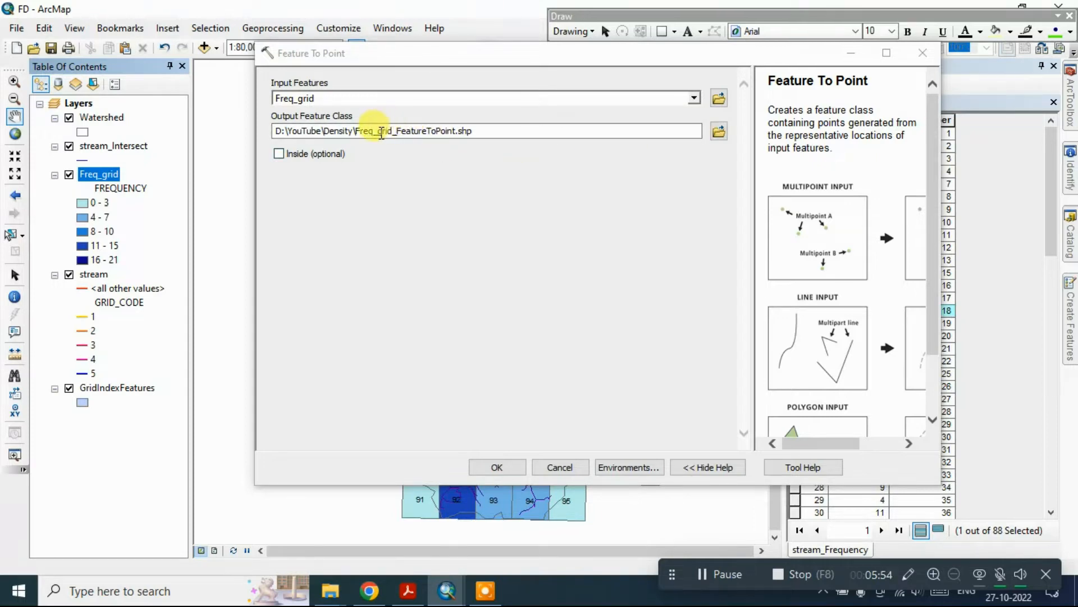
- Shorten the output feature class name to Freq_Point and copy the new name
{"action": "left_click_drag", "start_coordinate": [379, 133], "coordinate": [431, 136]}
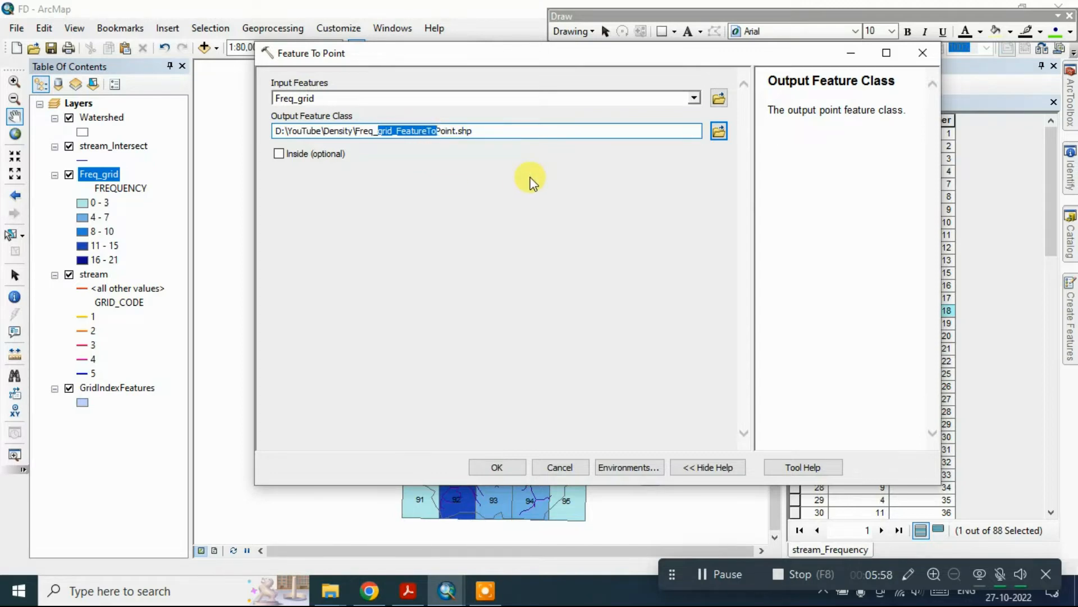
{"action": "key", "text": "BackSpace"}
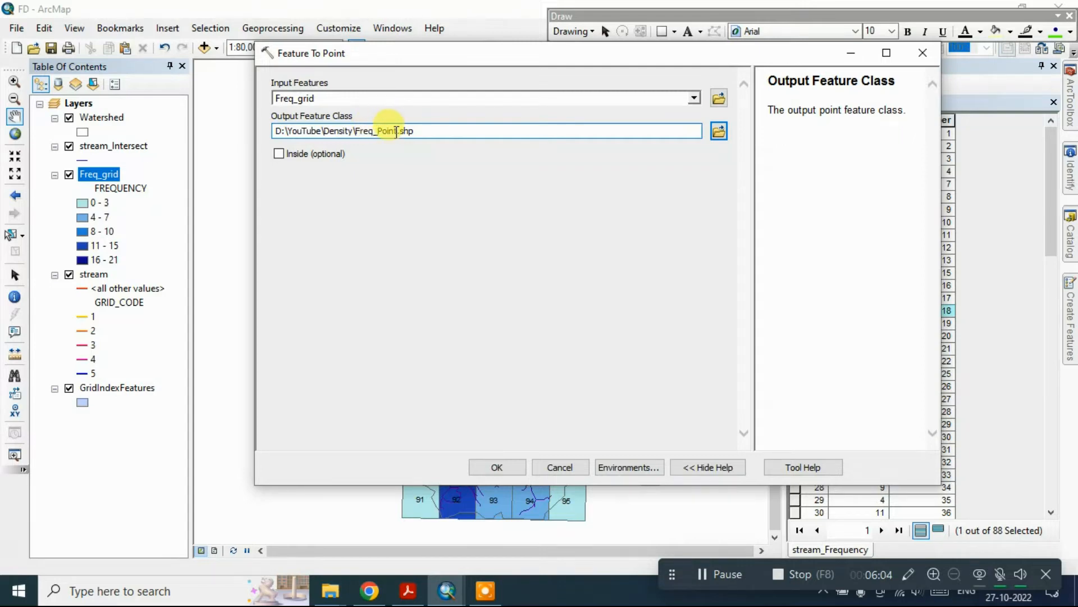
{"action": "left_click_drag", "start_coordinate": [397, 132], "coordinate": [359, 138]}
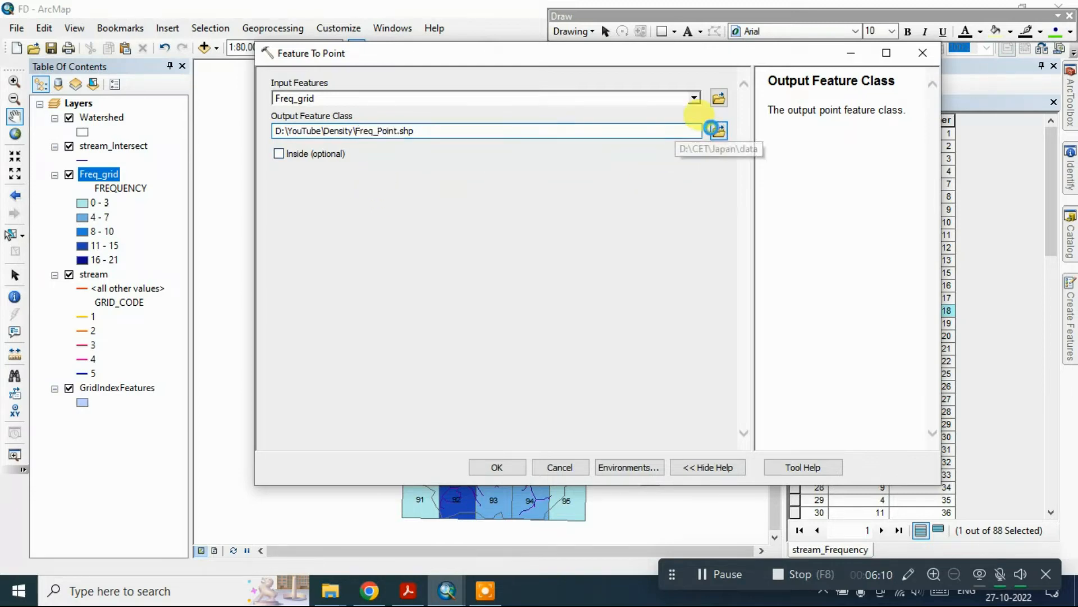
- Set the output location to D:\YouTube\Freq with the name Freq_Point and run the point conversion
{"action": "left_click", "coordinate": [718, 131]}
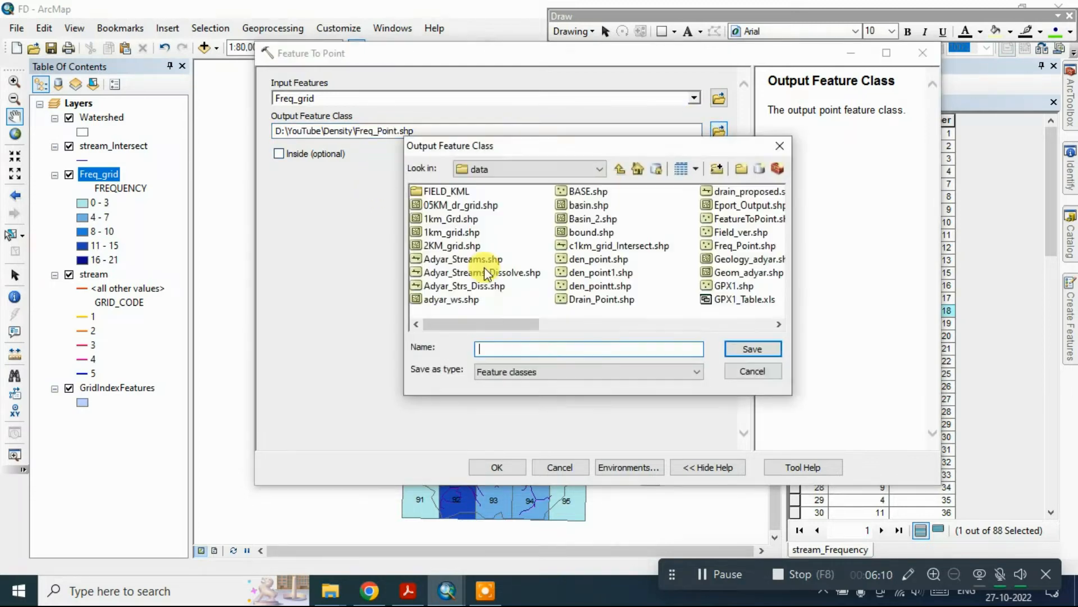
{"action": "left_click", "coordinate": [512, 169]}
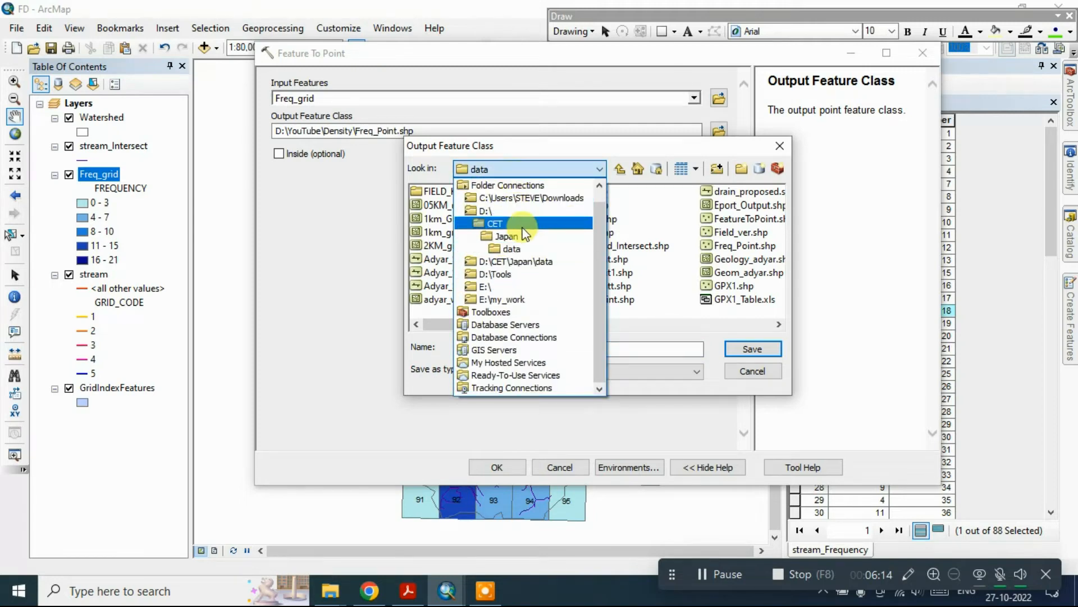
{"action": "left_click", "coordinate": [508, 223]}
{"action": "left_click", "coordinate": [503, 166]}
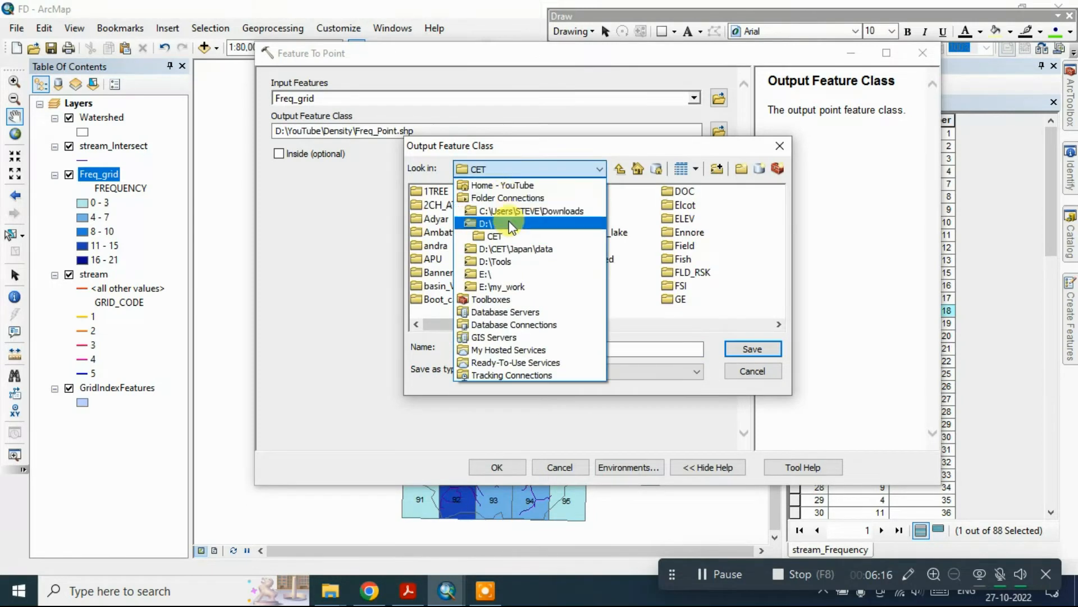
{"action": "left_click", "coordinate": [510, 221]}
{"action": "double_click", "coordinate": [614, 284]}
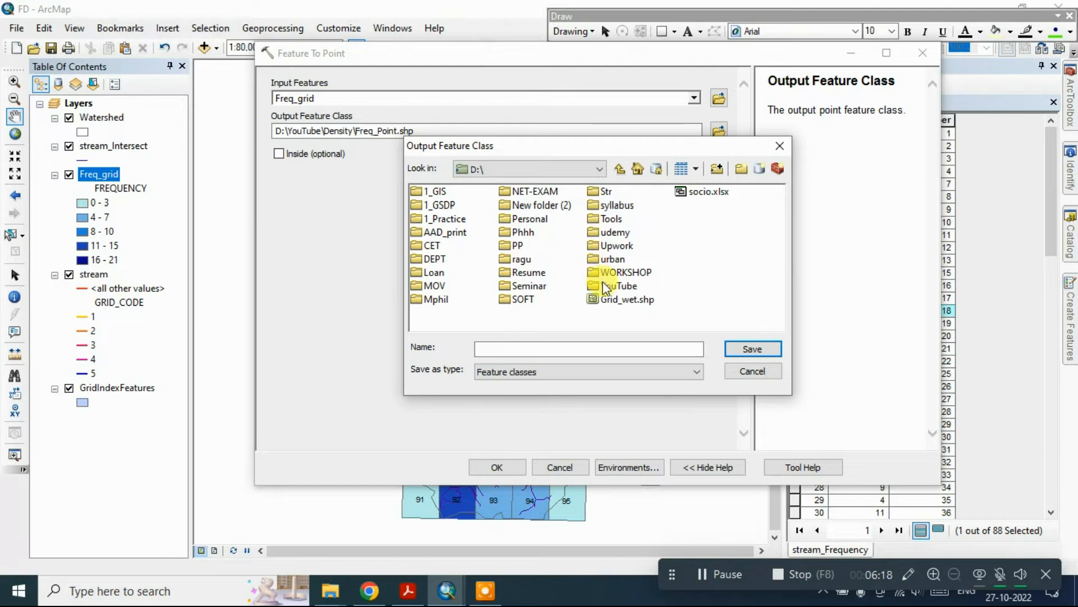
{"action": "double_click", "coordinate": [433, 219]}
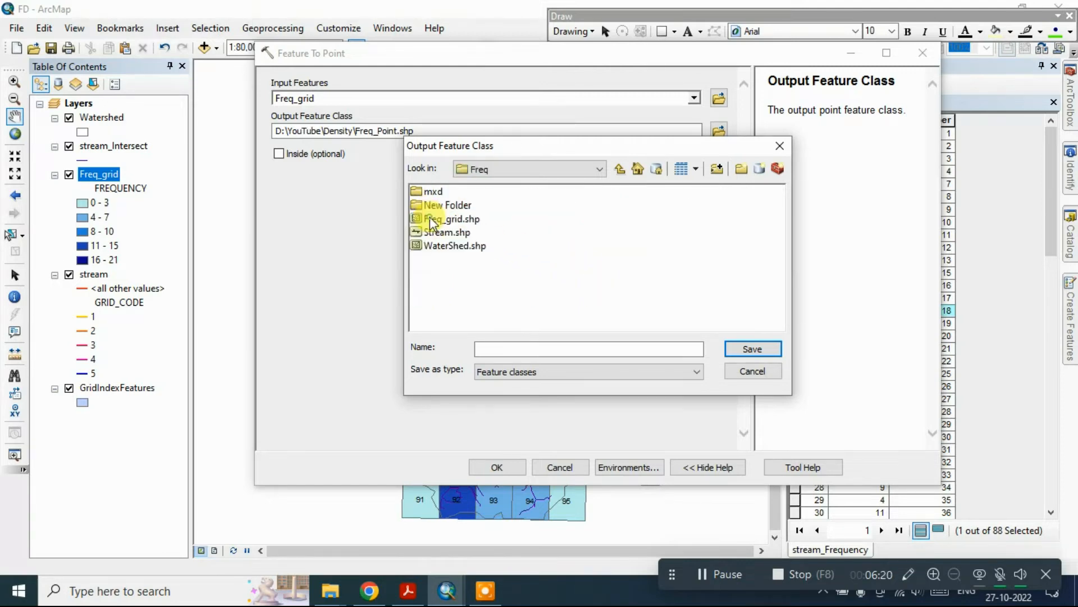
{"action": "left_click", "coordinate": [502, 346]}
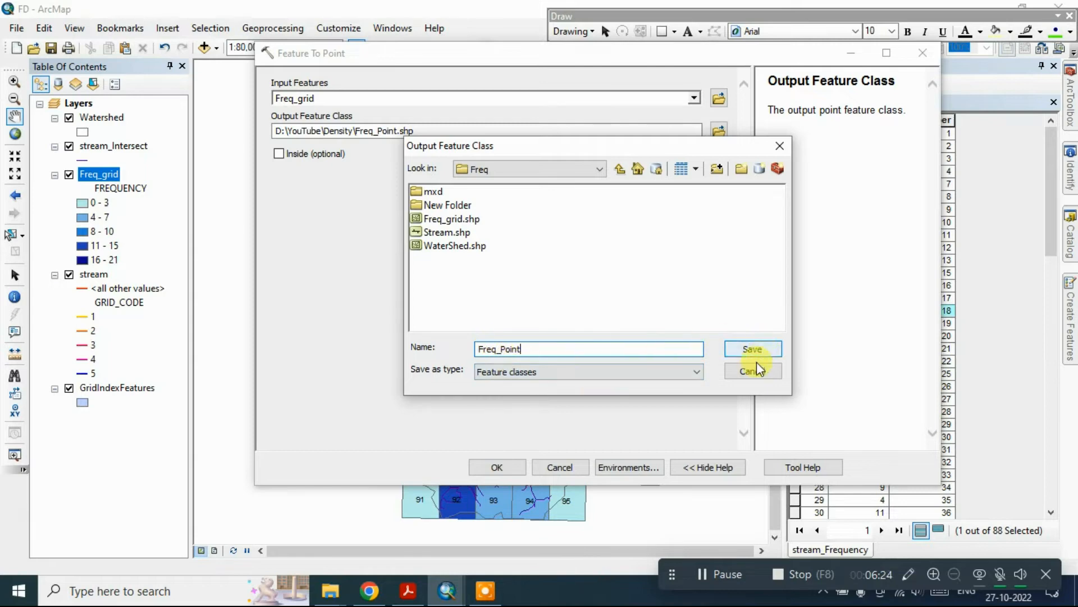
{"action": "left_click", "coordinate": [747, 350]}
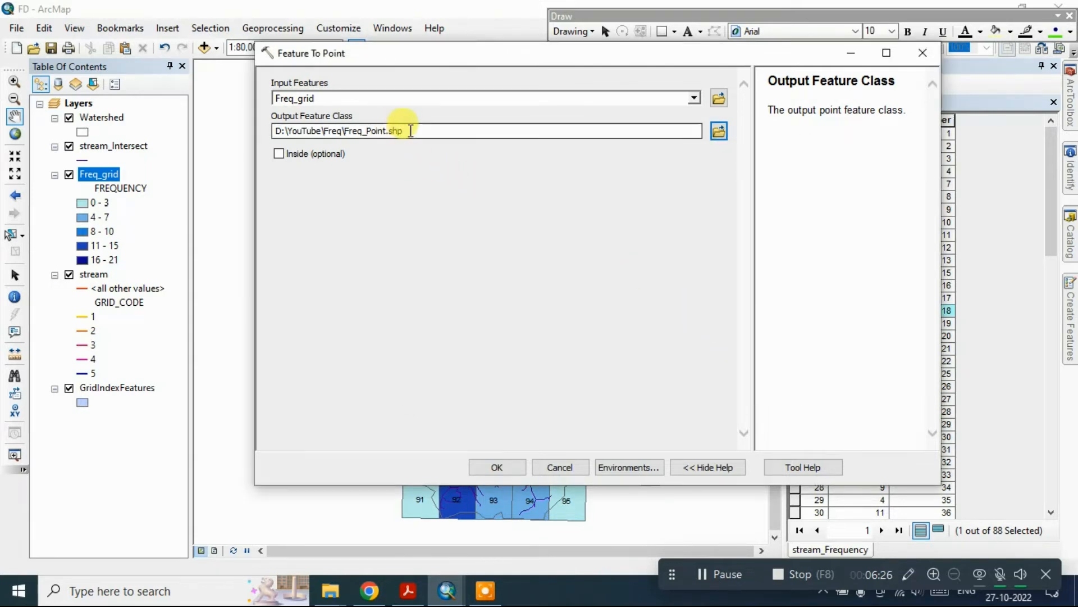
{"action": "left_click_drag", "start_coordinate": [404, 130], "coordinate": [213, 134]}
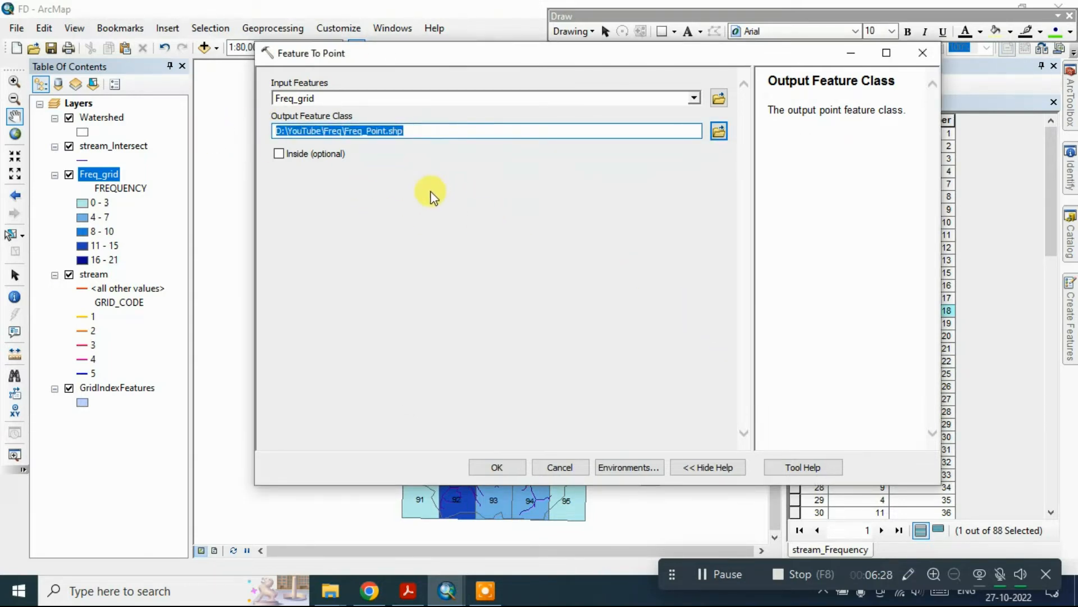
{"action": "left_click", "coordinate": [518, 468]}
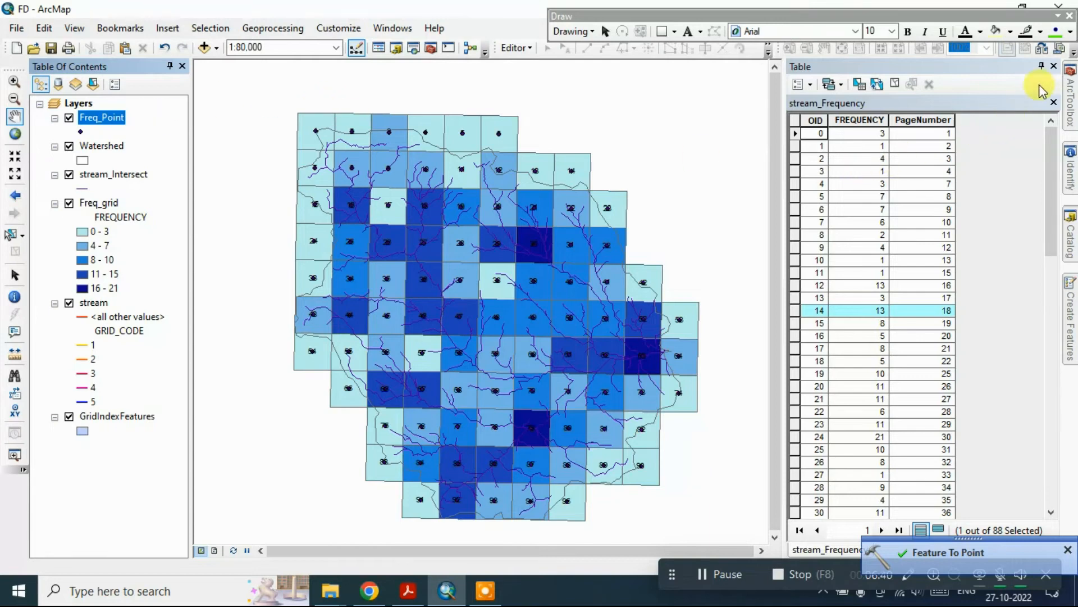
- Close the stream_Frequency table and open the Spline tool from the Spatial Analyst Interpolation toolset
{"action": "left_click", "coordinate": [1054, 65]}
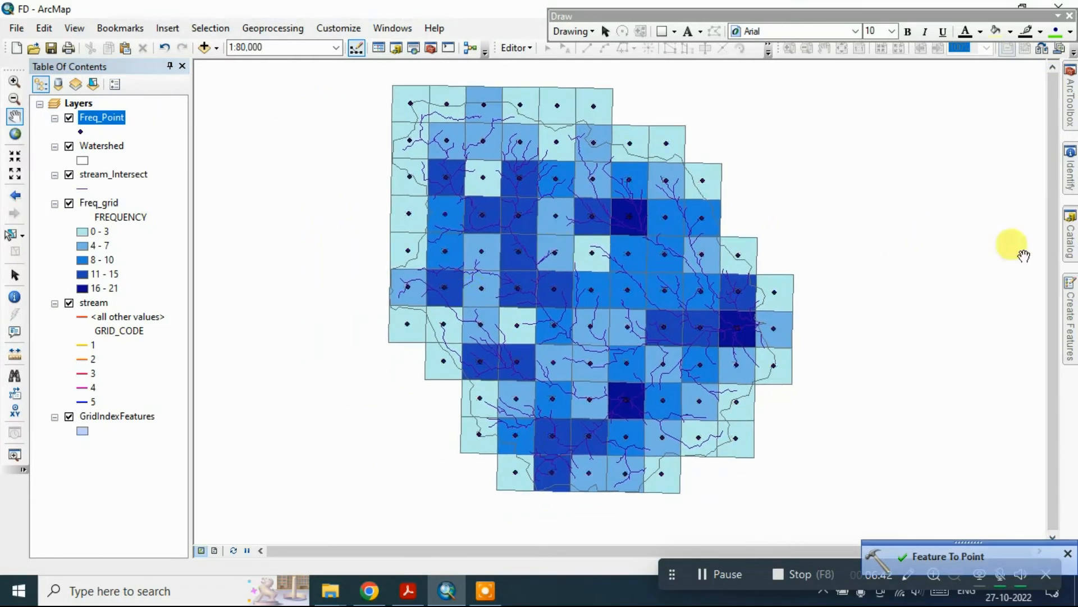
{"action": "left_click", "coordinate": [1071, 92]}
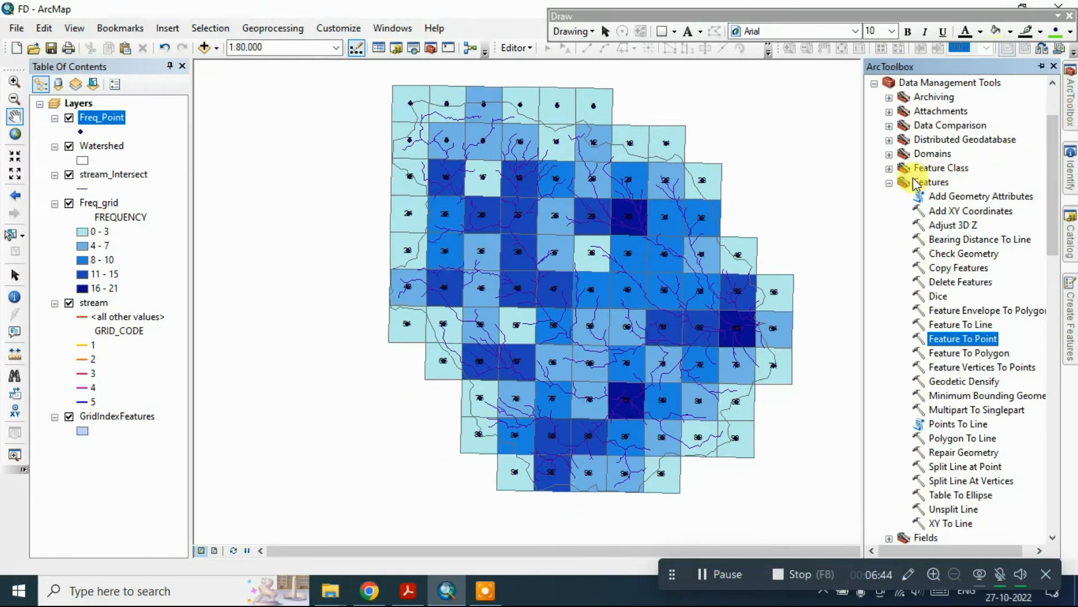
{"action": "left_click", "coordinate": [889, 183]}
{"action": "left_click", "coordinate": [874, 83]}
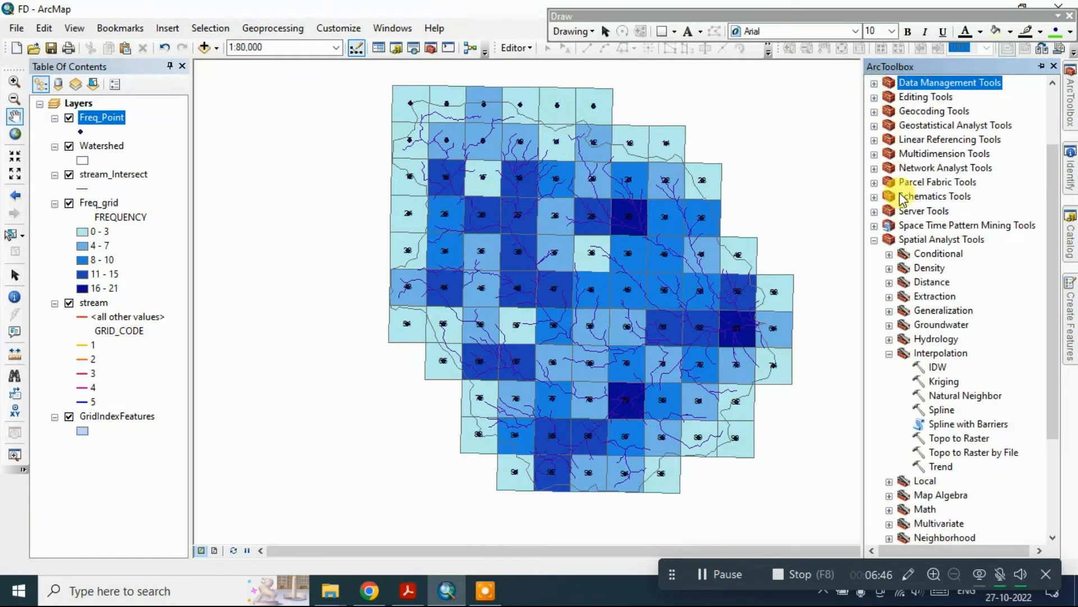
{"action": "left_click", "coordinate": [925, 246]}
{"action": "scroll", "coordinate": [926, 241], "scroll_direction": "up", "scroll_amount": 2}
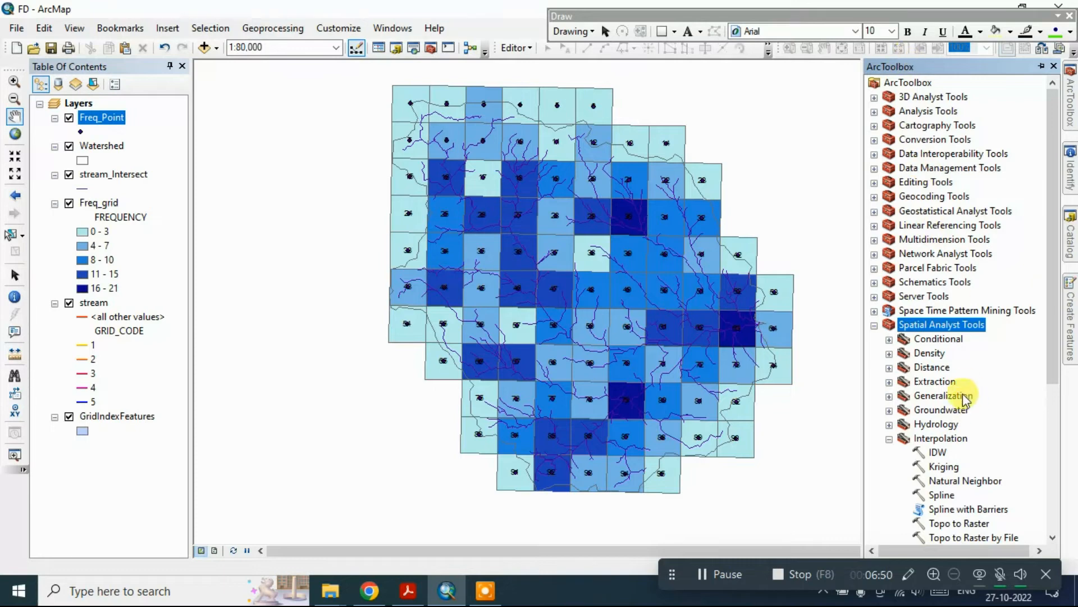
{"action": "scroll", "coordinate": [927, 271], "scroll_direction": "down", "scroll_amount": 3}
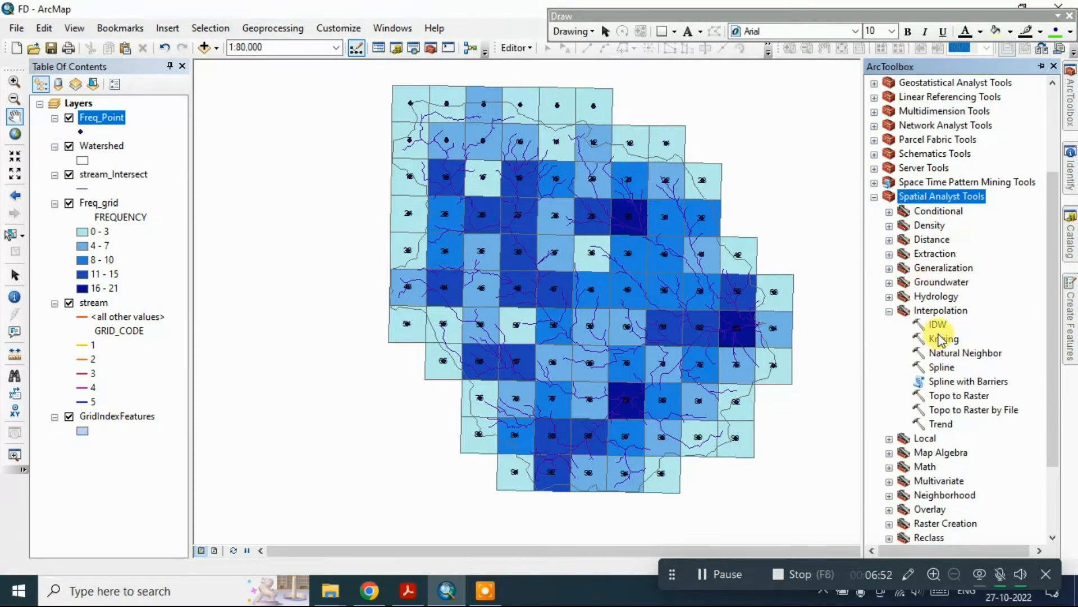
{"action": "left_click", "coordinate": [941, 312]}
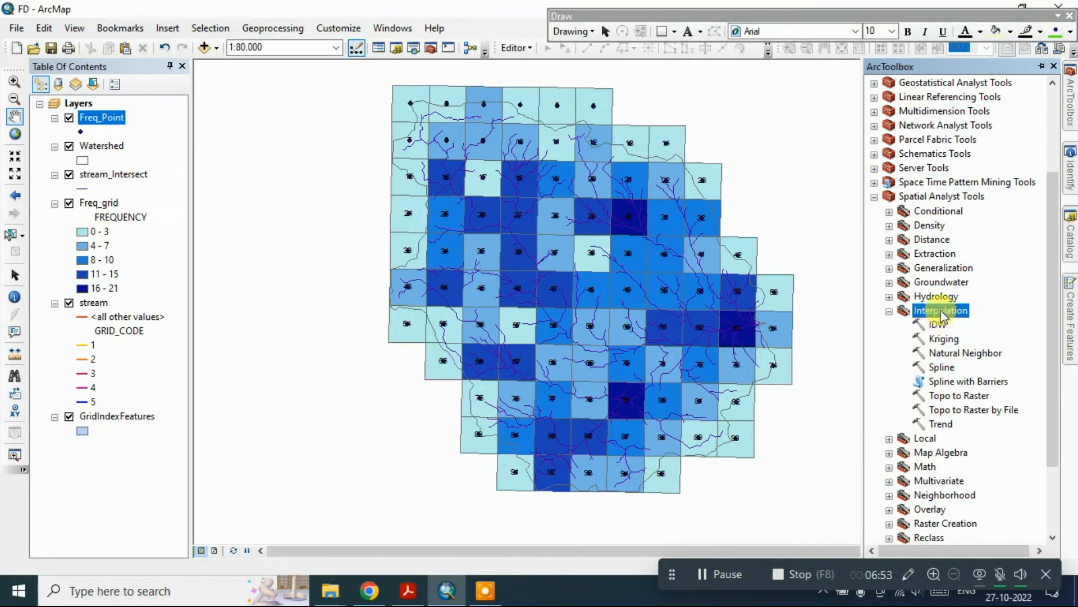
{"action": "left_click", "coordinate": [942, 366]}
{"action": "double_click", "coordinate": [941, 367]}
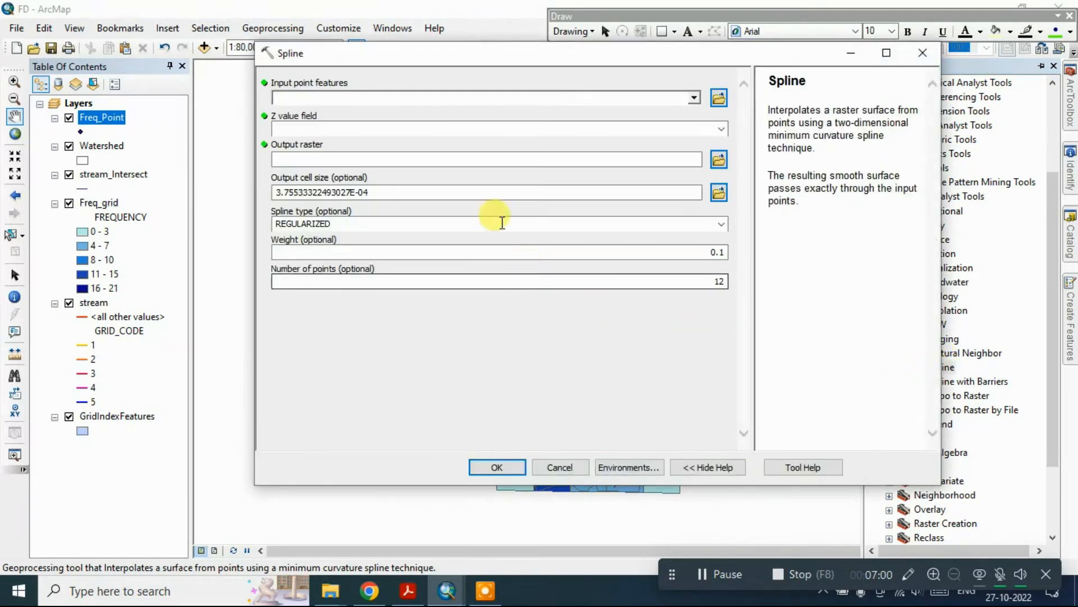
- Set Freq_Point as the spline's input point features and FREQUENCY as its Z value field
{"action": "left_click", "coordinate": [695, 99]}
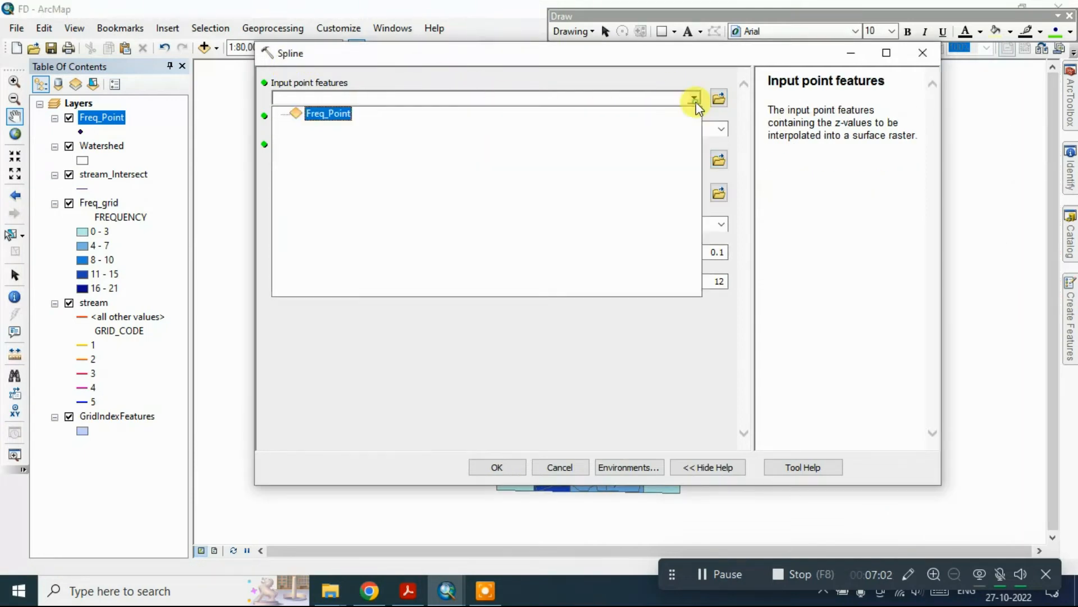
{"action": "left_click", "coordinate": [333, 114]}
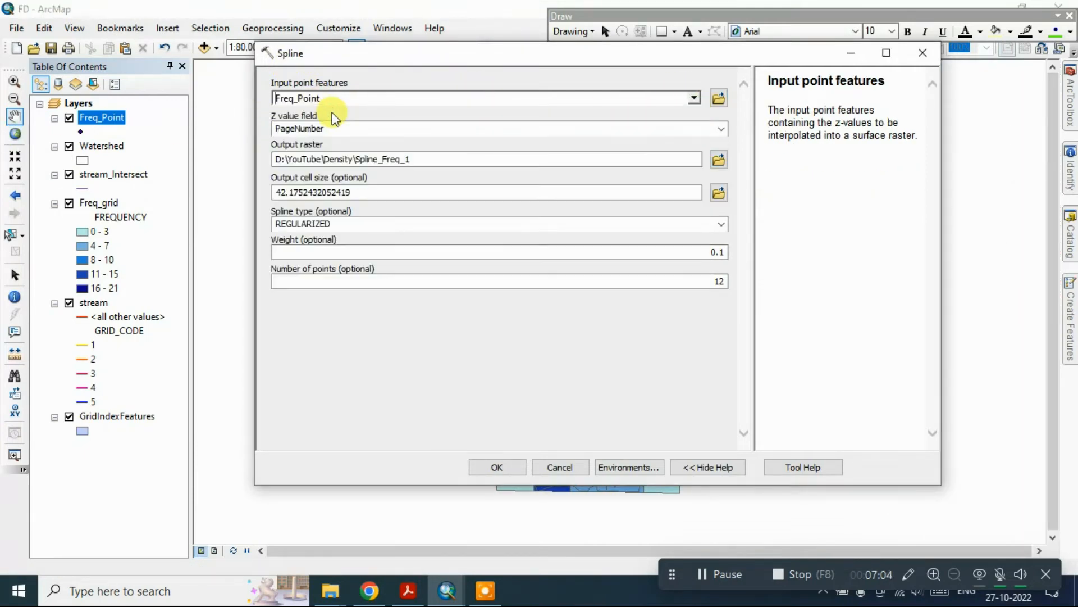
{"action": "left_click", "coordinate": [721, 129]}
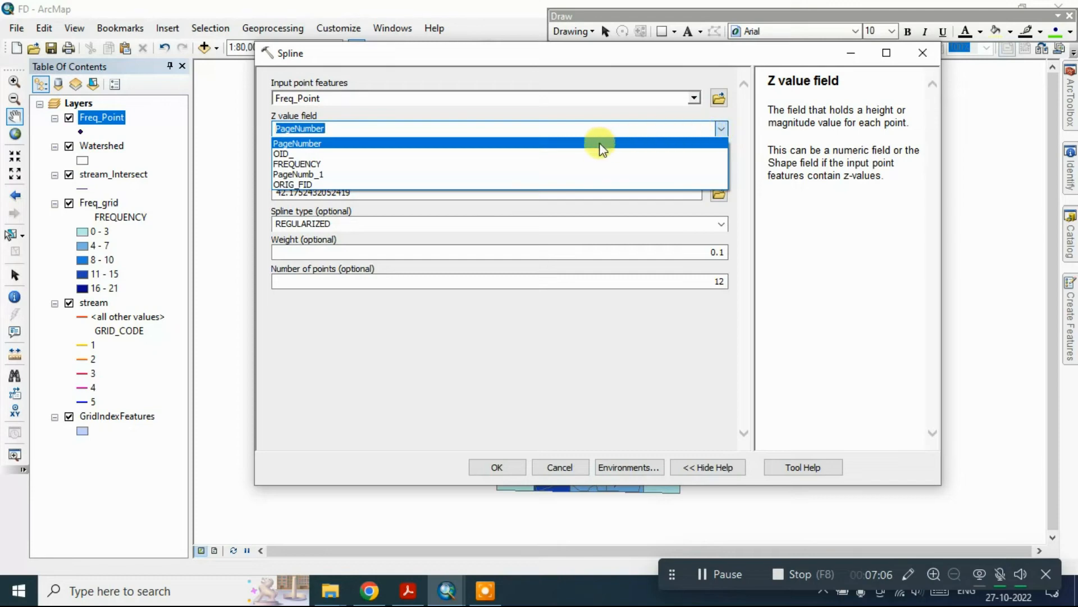
{"action": "left_click", "coordinate": [308, 164]}
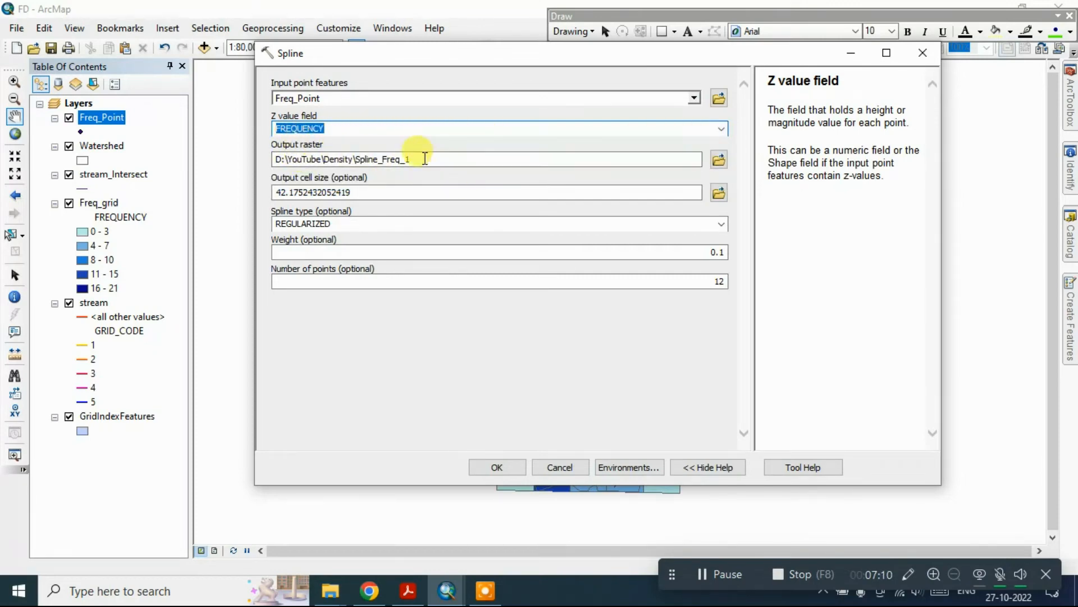
- Set the spline's output raster to Spline_Freq in the D:\YouTube\Freq folder
{"action": "left_click_drag", "start_coordinate": [402, 160], "coordinate": [351, 161]}
{"action": "key", "text": "ctrl+c"}
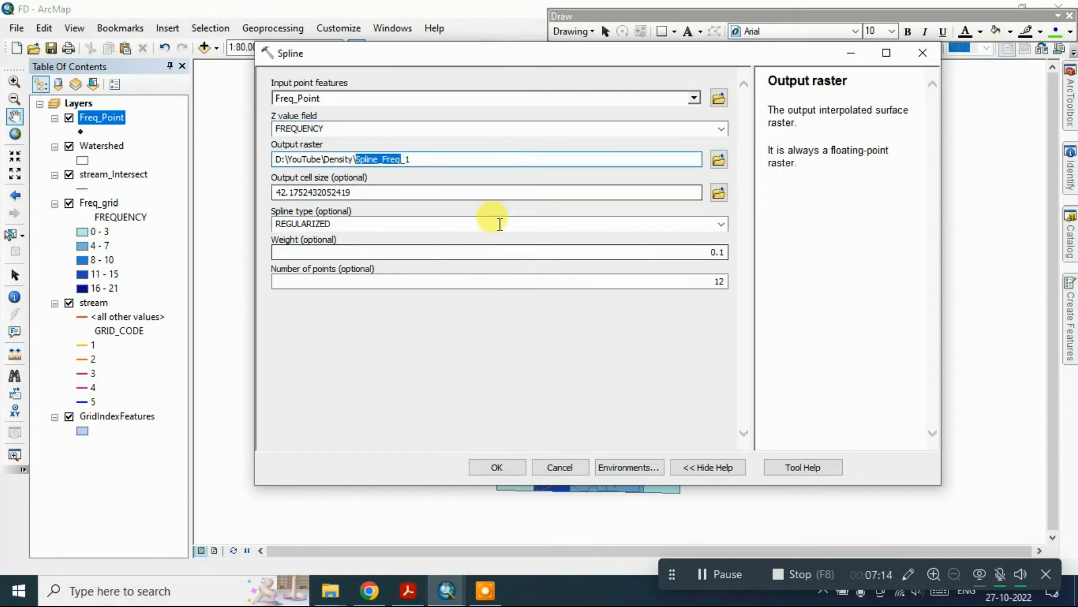
{"action": "left_click", "coordinate": [719, 159]}
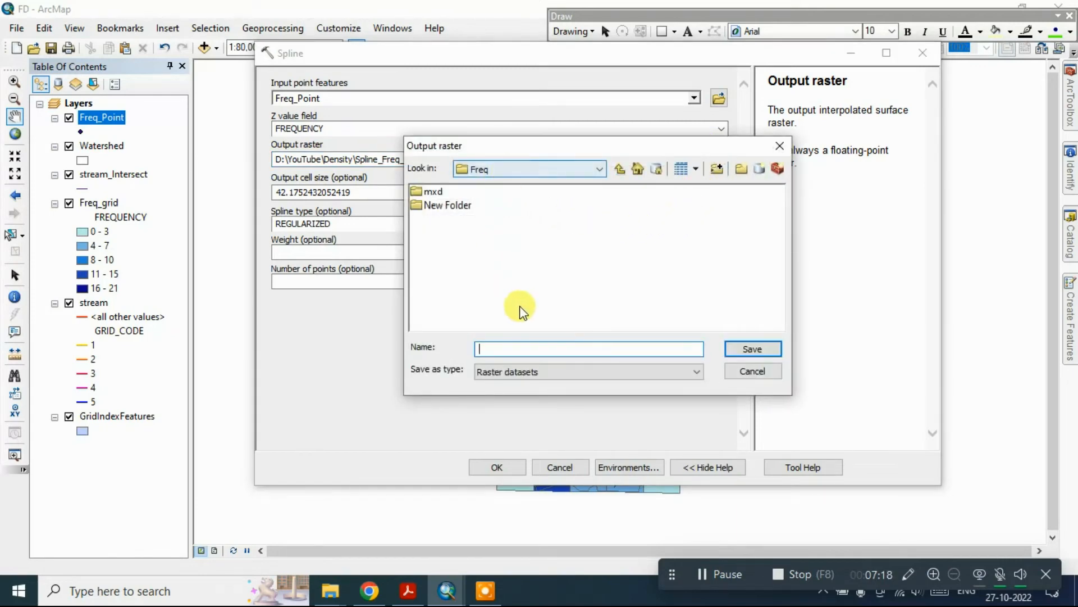
{"action": "key", "text": "ctrl+v"}
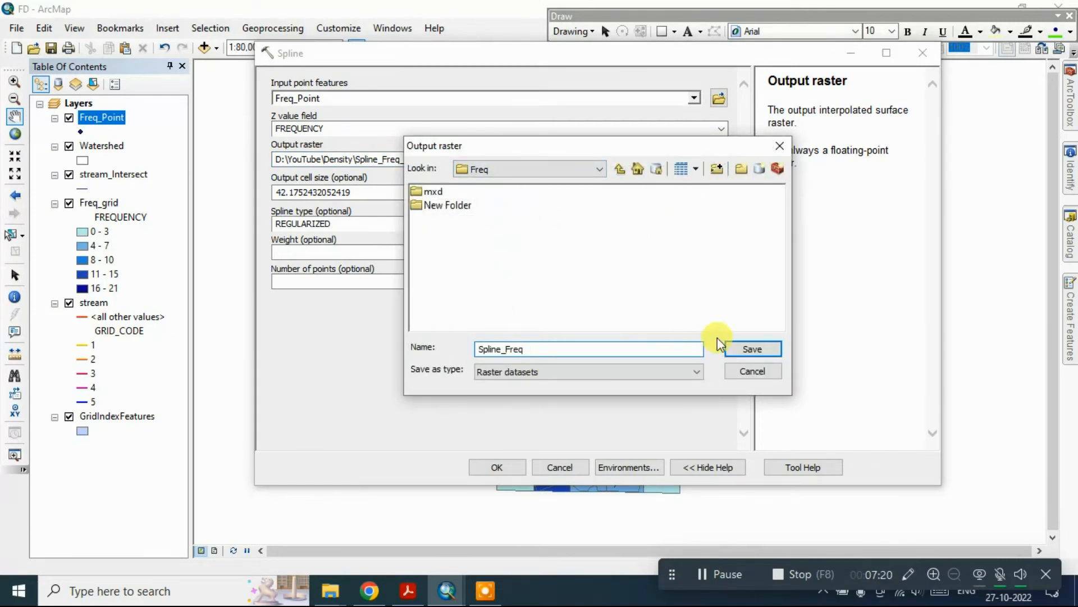
{"action": "left_click", "coordinate": [752, 349]}
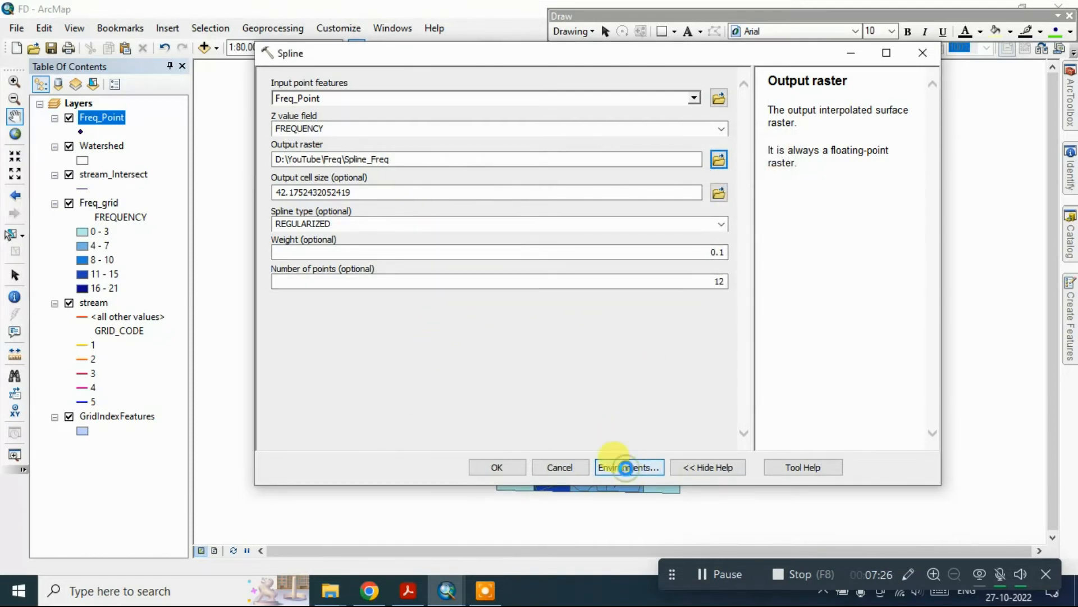
- In the Spline tool's environment settings, set the processing extent to match the Watershed layer
{"action": "left_click", "coordinate": [626, 467]}
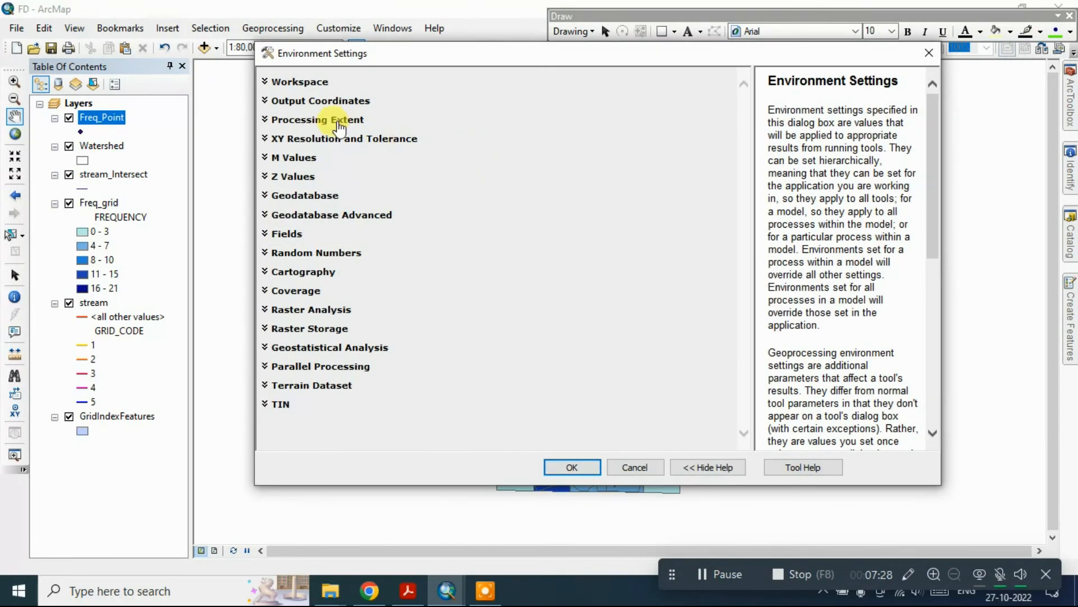
{"action": "left_click", "coordinate": [318, 120]}
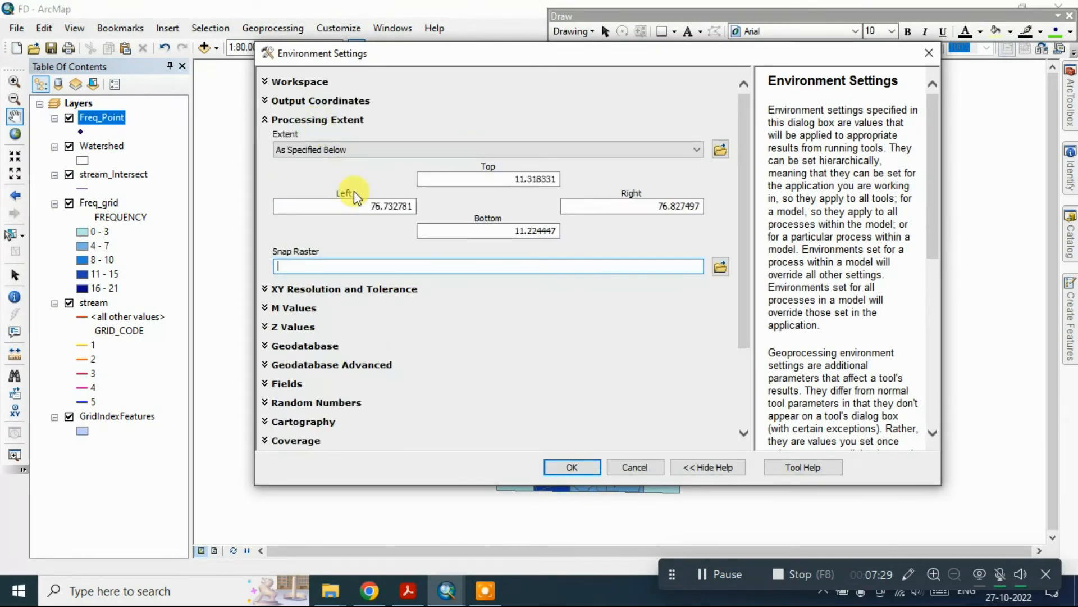
{"action": "left_click", "coordinate": [362, 151]}
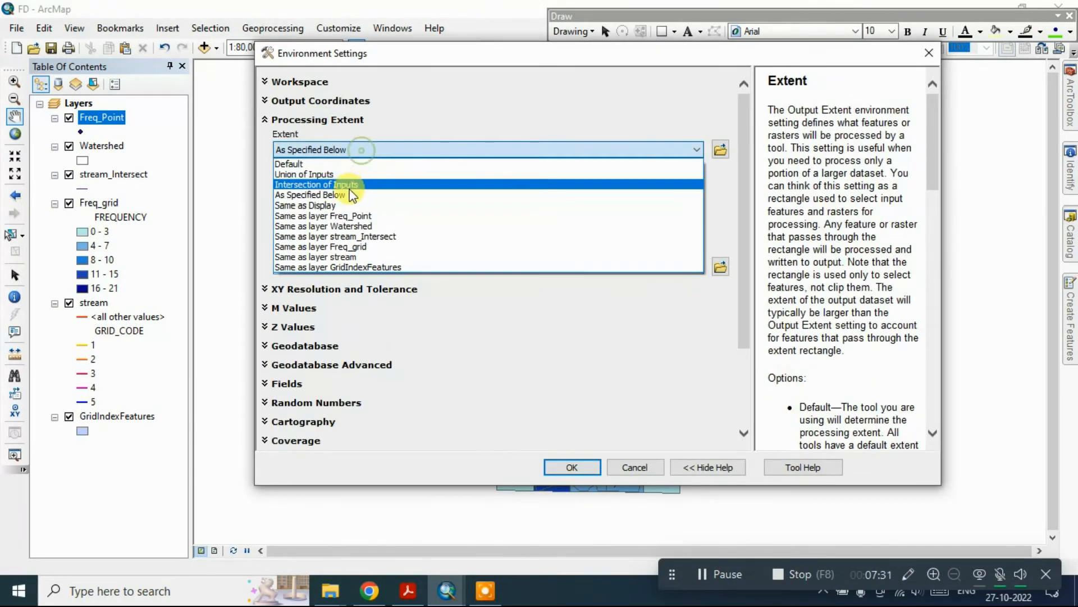
{"action": "left_click", "coordinate": [362, 226]}
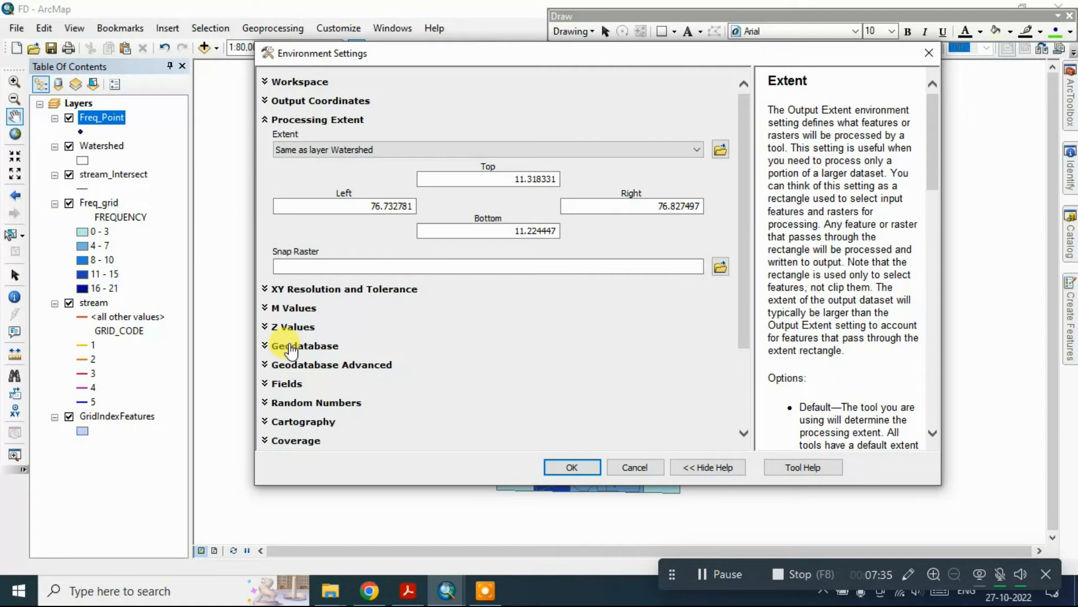
- Set the raster analysis mask to Watershed, accept the environment settings and run the Spline interpolation
{"action": "scroll", "coordinate": [291, 350], "scroll_direction": "down", "scroll_amount": 2}
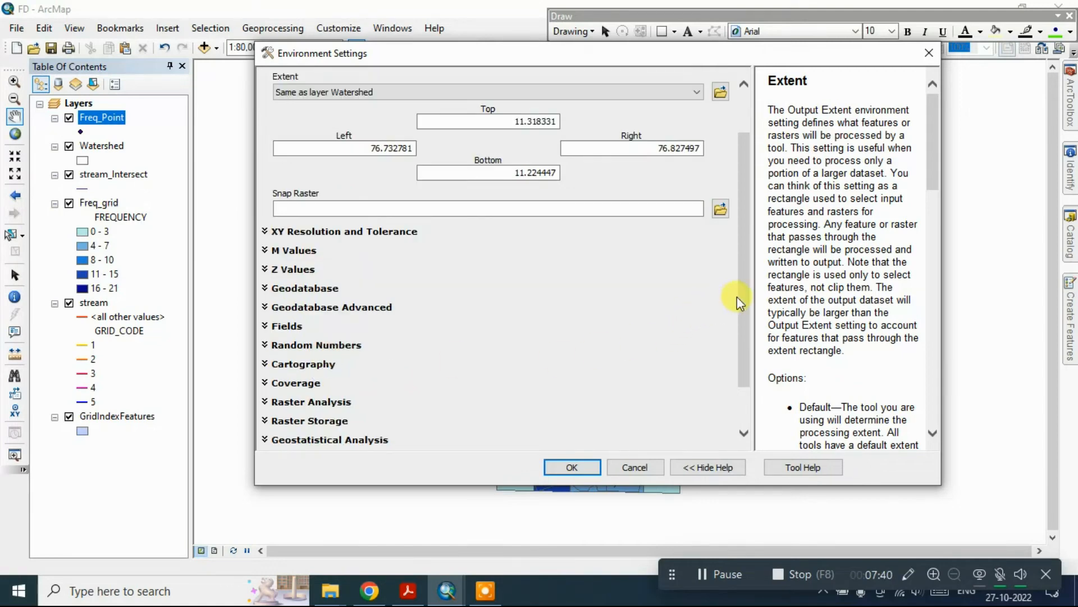
{"action": "left_click_drag", "start_coordinate": [738, 298], "coordinate": [746, 338]}
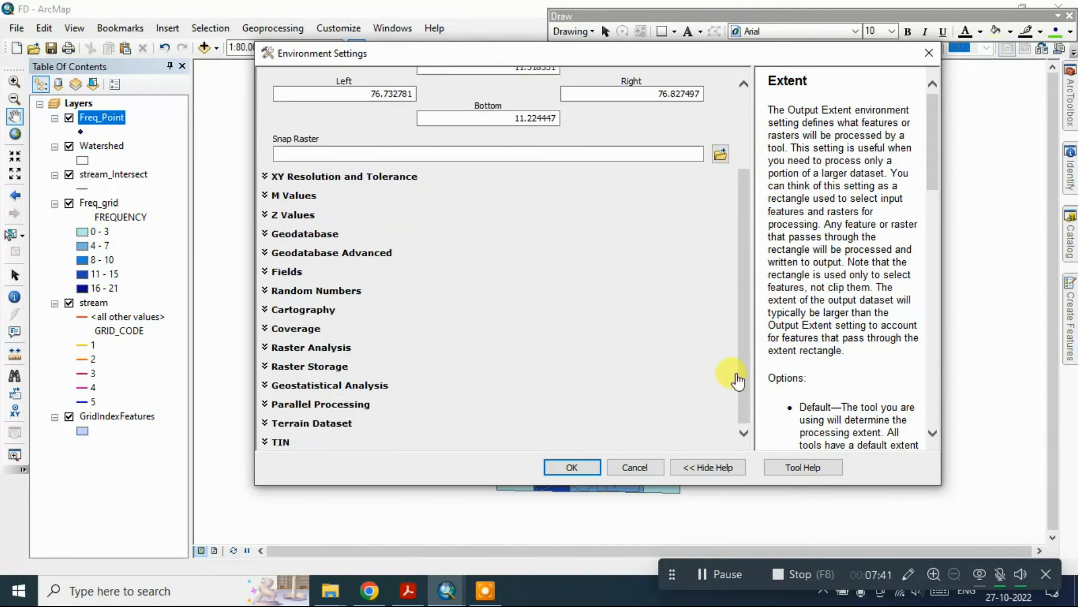
{"action": "left_click", "coordinate": [325, 348]}
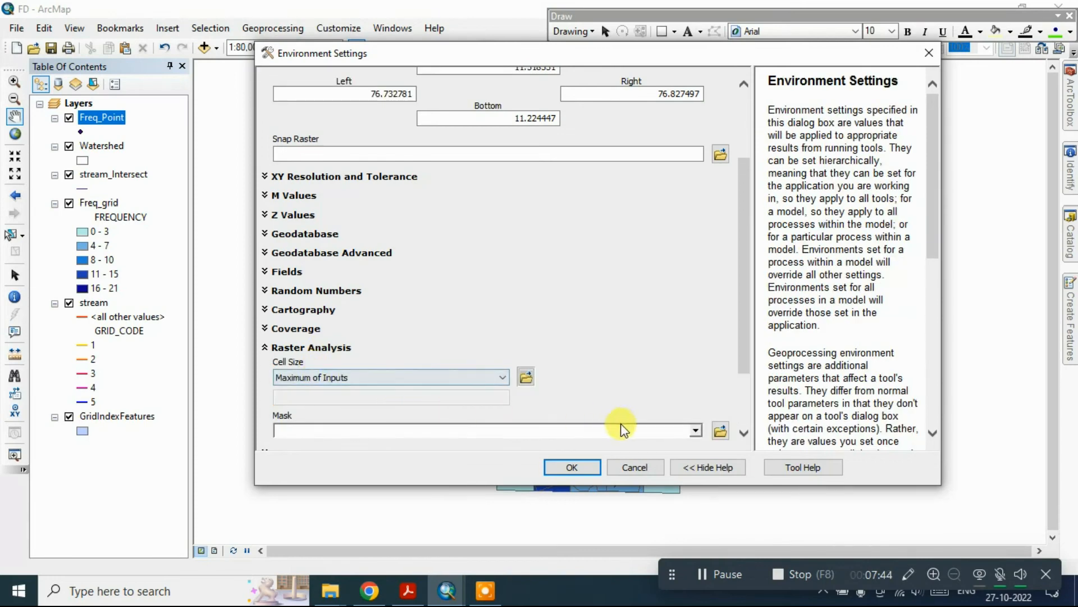
{"action": "left_click", "coordinate": [697, 432]}
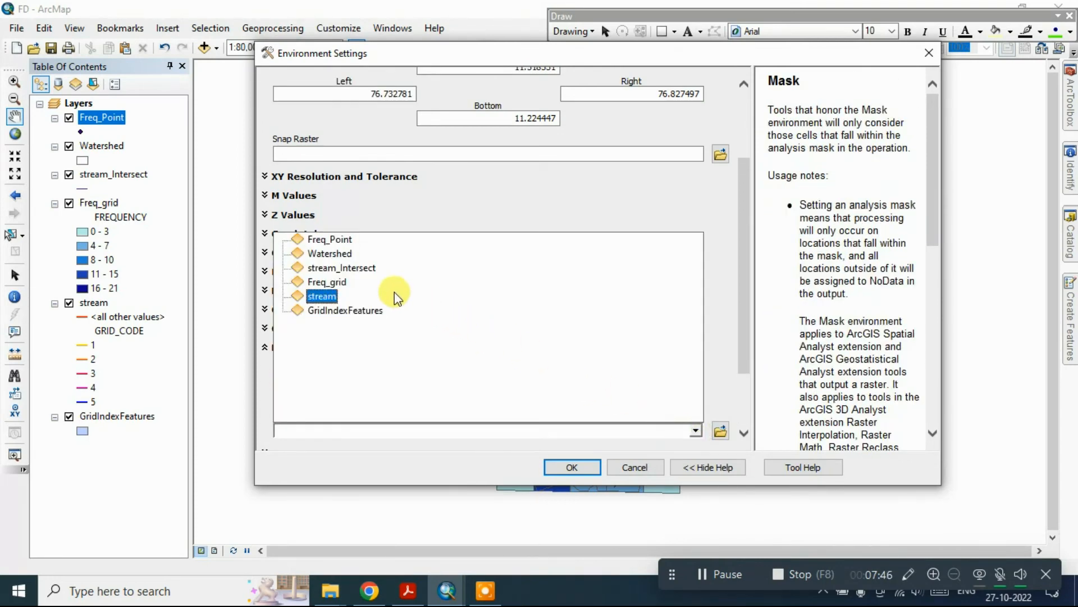
{"action": "left_click", "coordinate": [345, 261]}
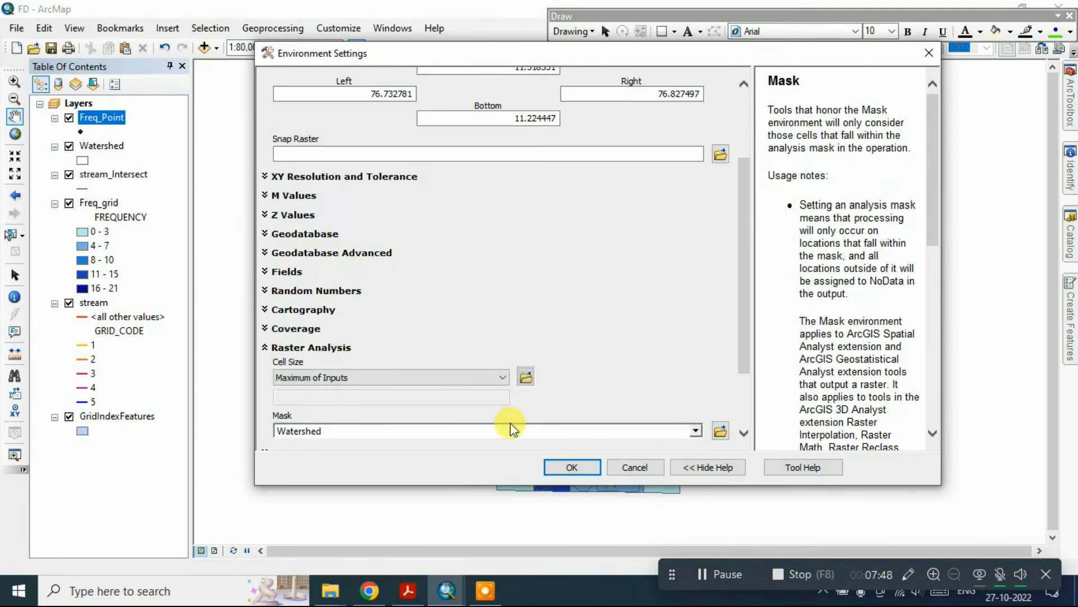
{"action": "left_click", "coordinate": [560, 467]}
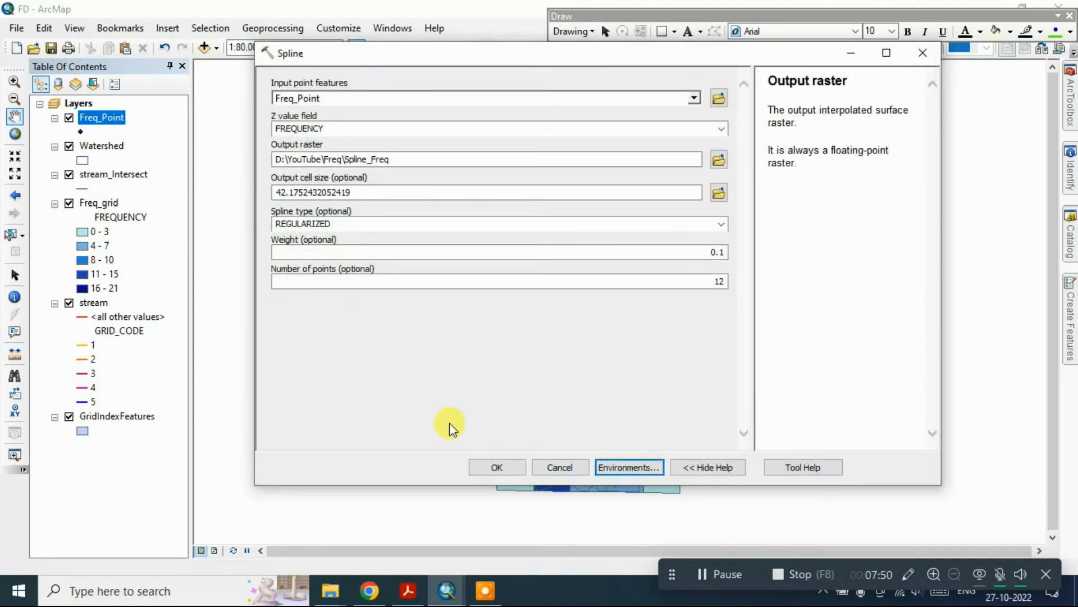
{"action": "left_click", "coordinate": [496, 467]}
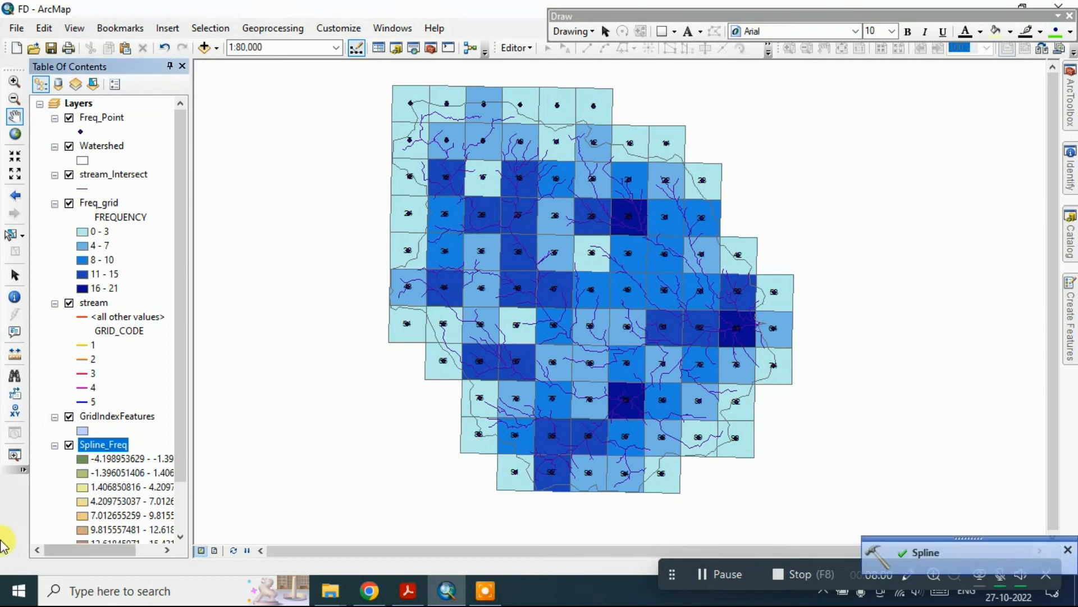
- Reorder the layers so that Watershed is first, followed by stream and Spline_Freq, above all other layers
{"action": "left_click_drag", "start_coordinate": [98, 447], "coordinate": [101, 118]}
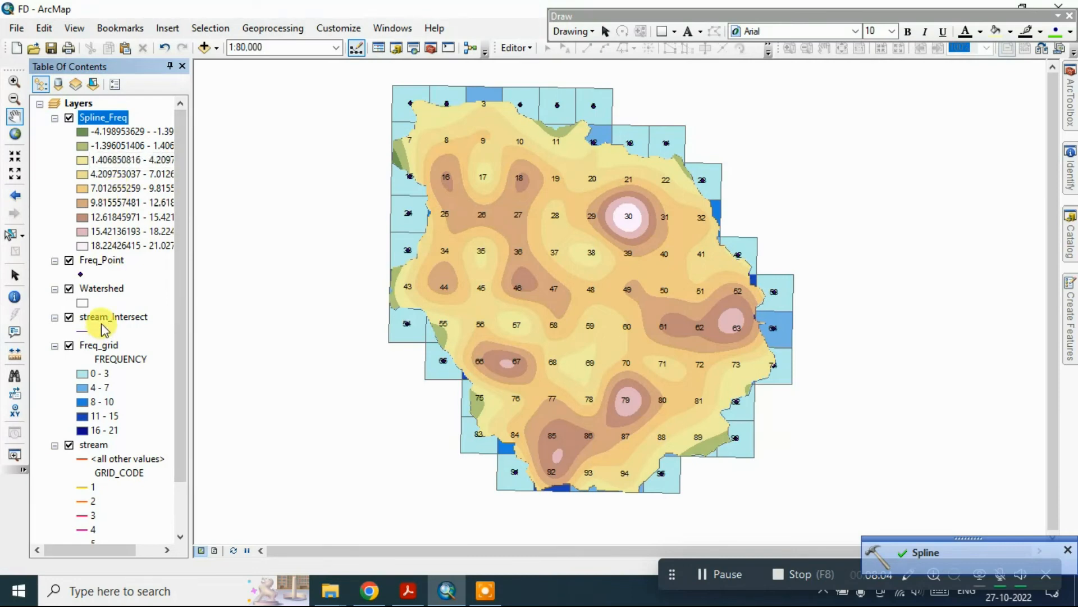
{"action": "left_click", "coordinate": [94, 445]}
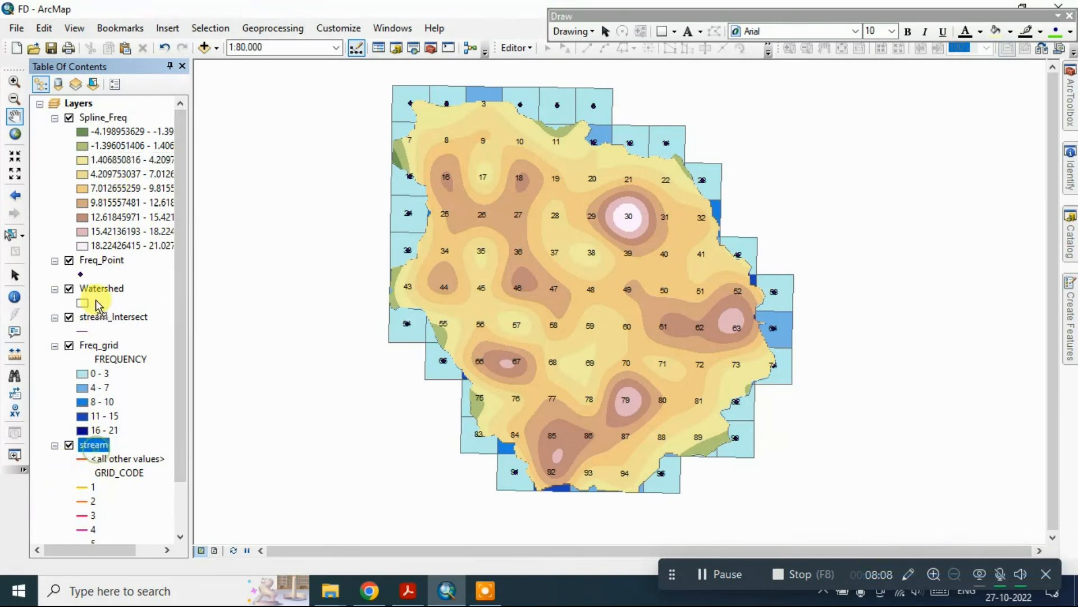
{"action": "left_click_drag", "start_coordinate": [98, 306], "coordinate": [110, 118]}
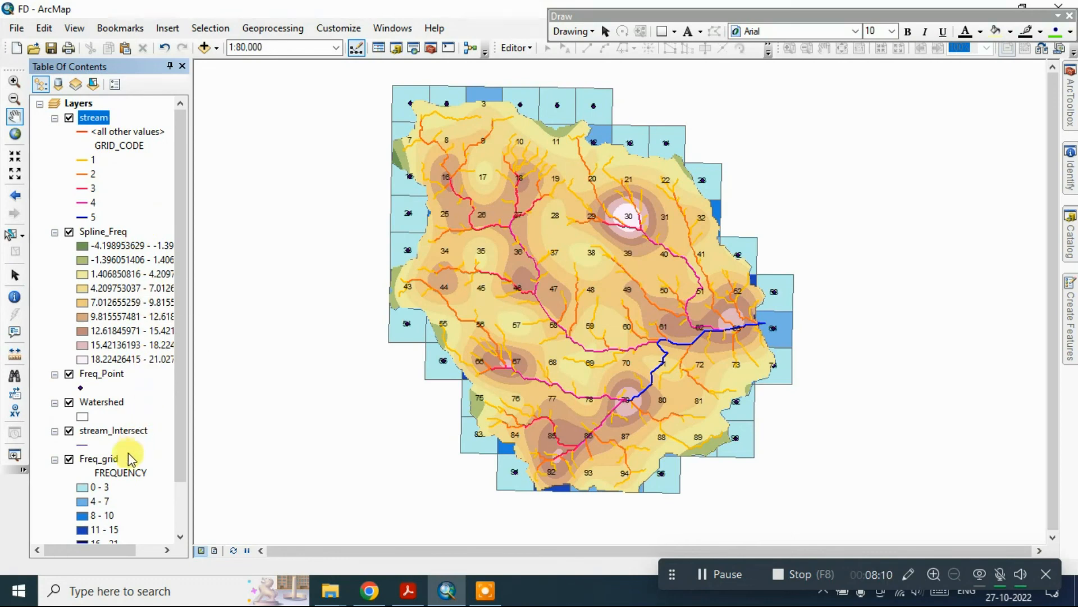
{"action": "mouse_move", "coordinate": [101, 405]}
{"action": "left_mouse_down"}
{"action": "mouse_move", "coordinate": [80, 103]}
{"action": "mouse_move", "coordinate": [100, 119]}
{"action": "left_mouse_up"}
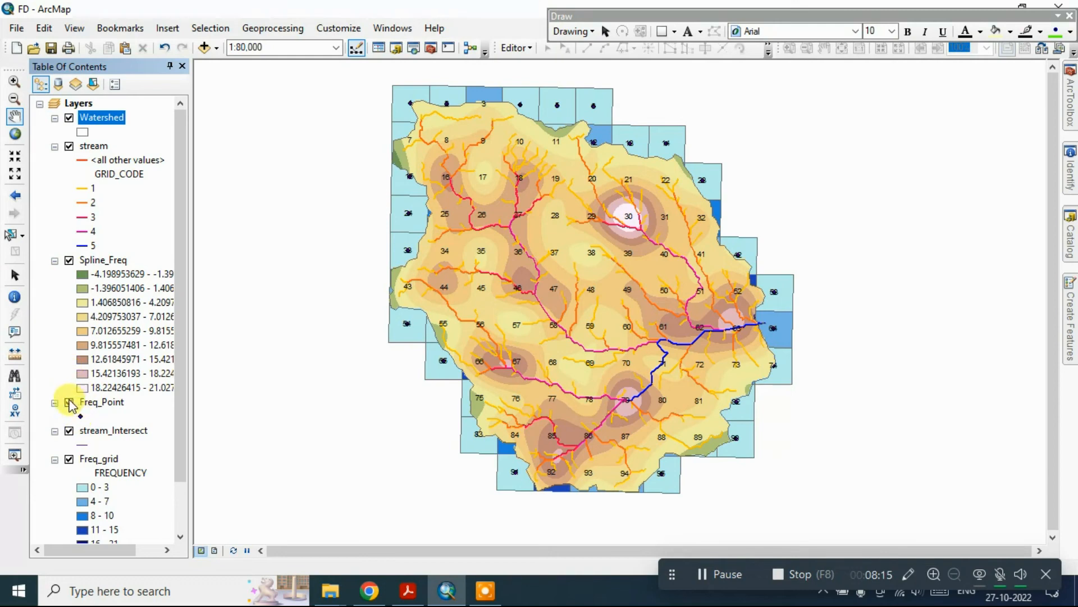
- Turn the Freq_grid layer's feature labels on and back off
{"action": "right_click", "coordinate": [86, 463]}
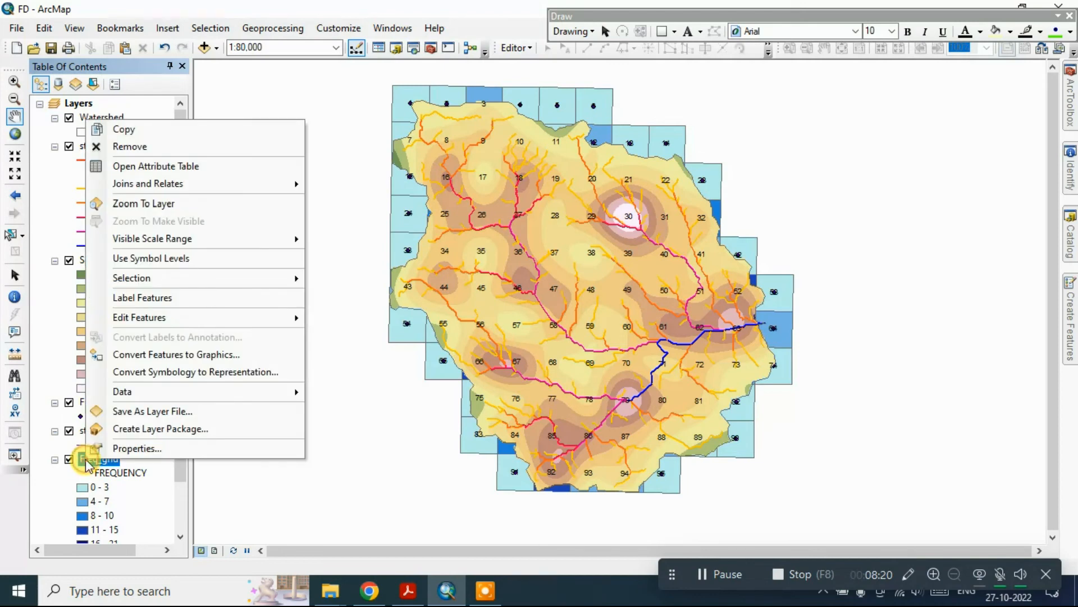
{"action": "left_click", "coordinate": [158, 298]}
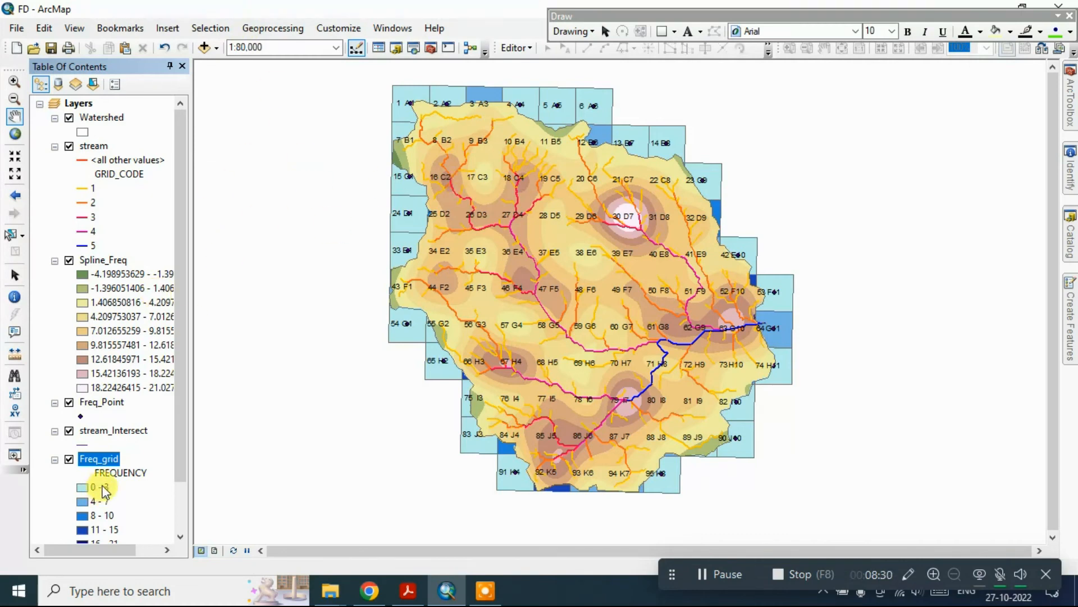
{"action": "right_click", "coordinate": [106, 408]}
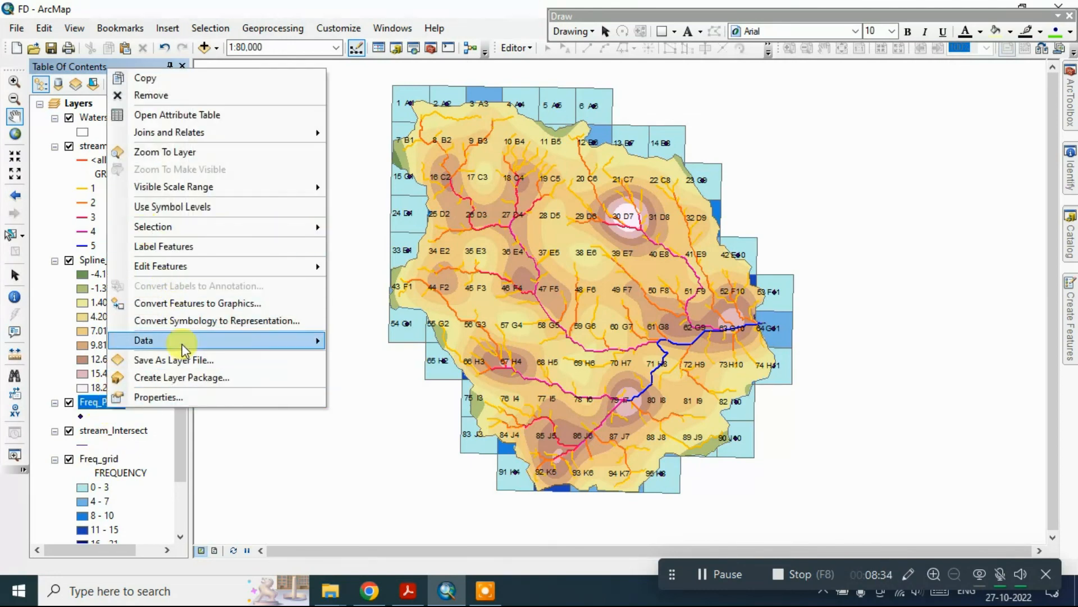
{"action": "left_click", "coordinate": [96, 459]}
{"action": "right_click", "coordinate": [101, 458]}
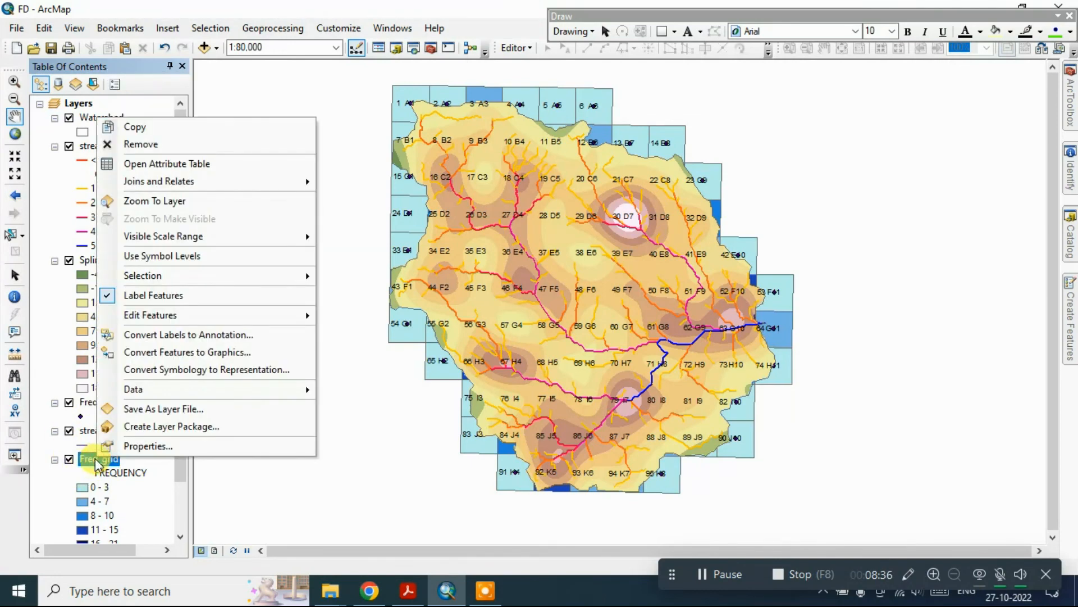
{"action": "left_click", "coordinate": [141, 295]}
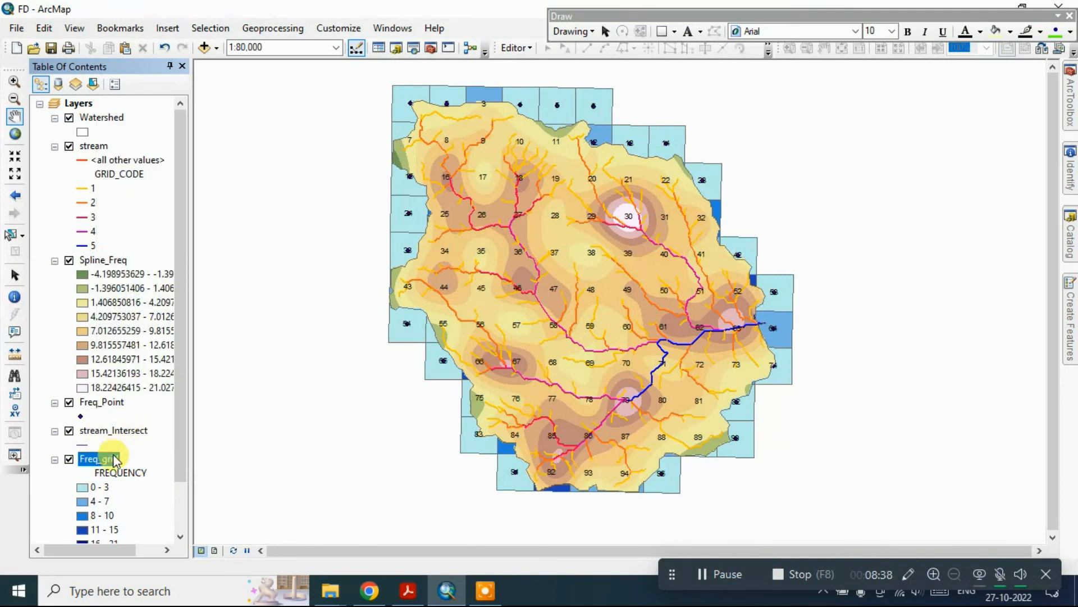
- Turn off the feature labels of the GridIndexFeatures layer
{"action": "scroll", "coordinate": [78, 478], "scroll_direction": "down", "scroll_amount": 4}
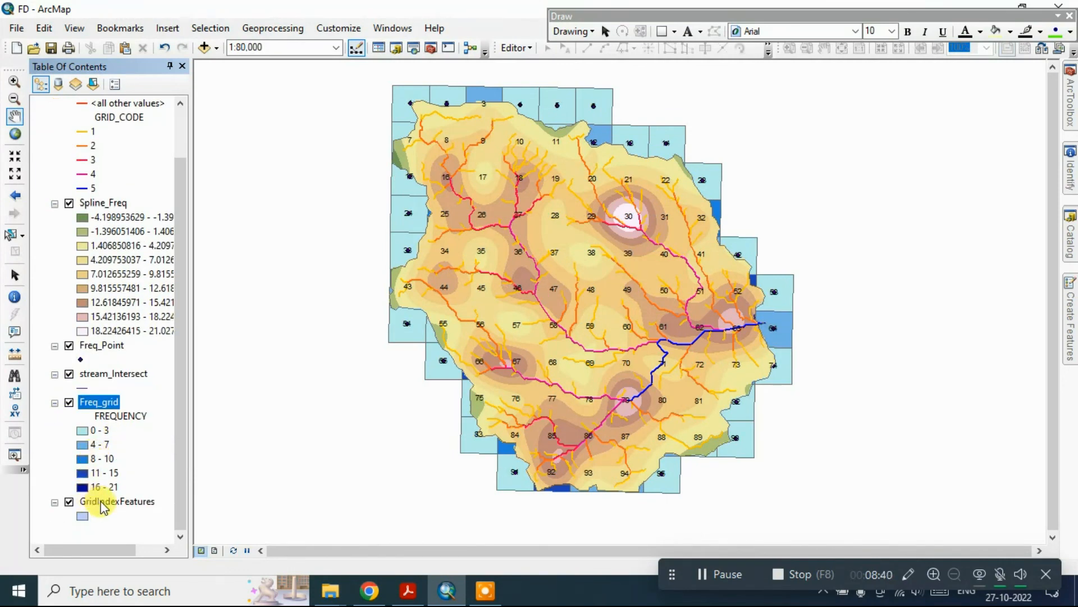
{"action": "right_click", "coordinate": [101, 501]}
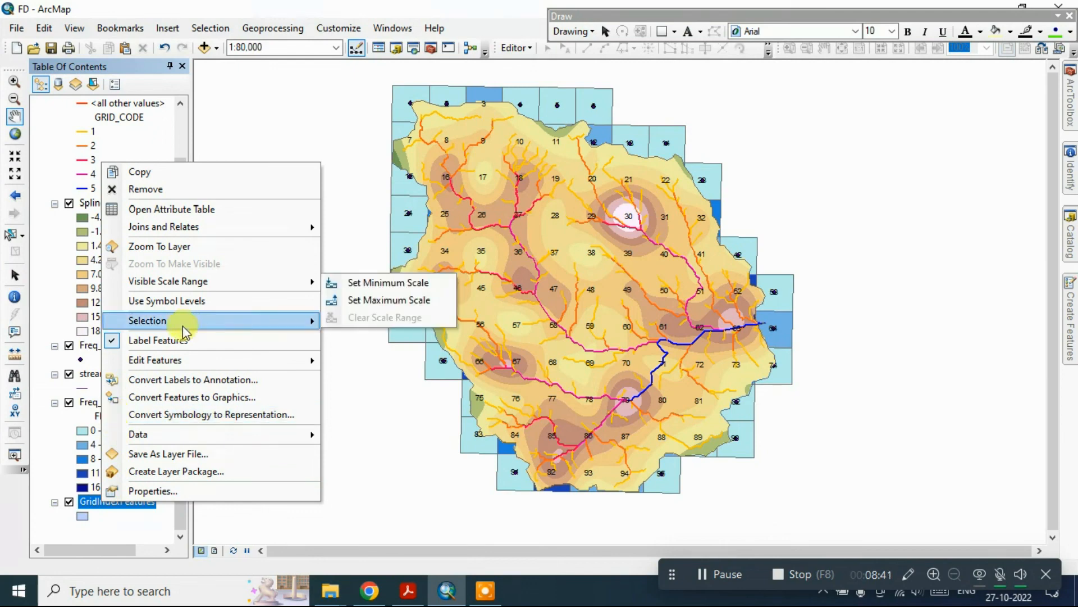
{"action": "left_click", "coordinate": [163, 340]}
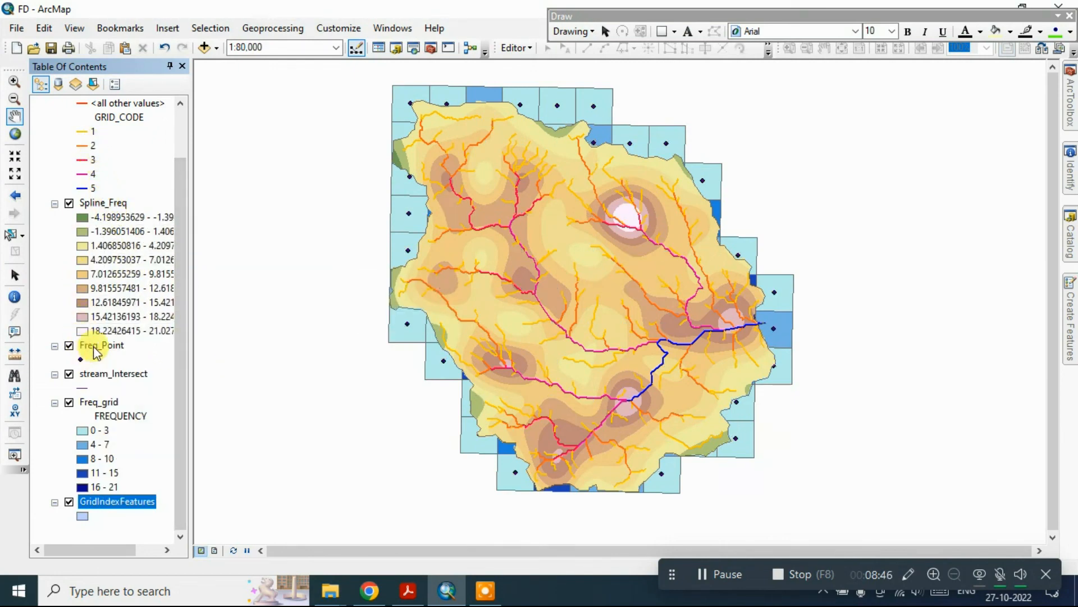
- Hide the Freq_Point, Freq_grid and GridIndexFeatures layers, leaving the spline raster with the streams and watershed displayed
{"action": "left_click", "coordinate": [69, 402]}
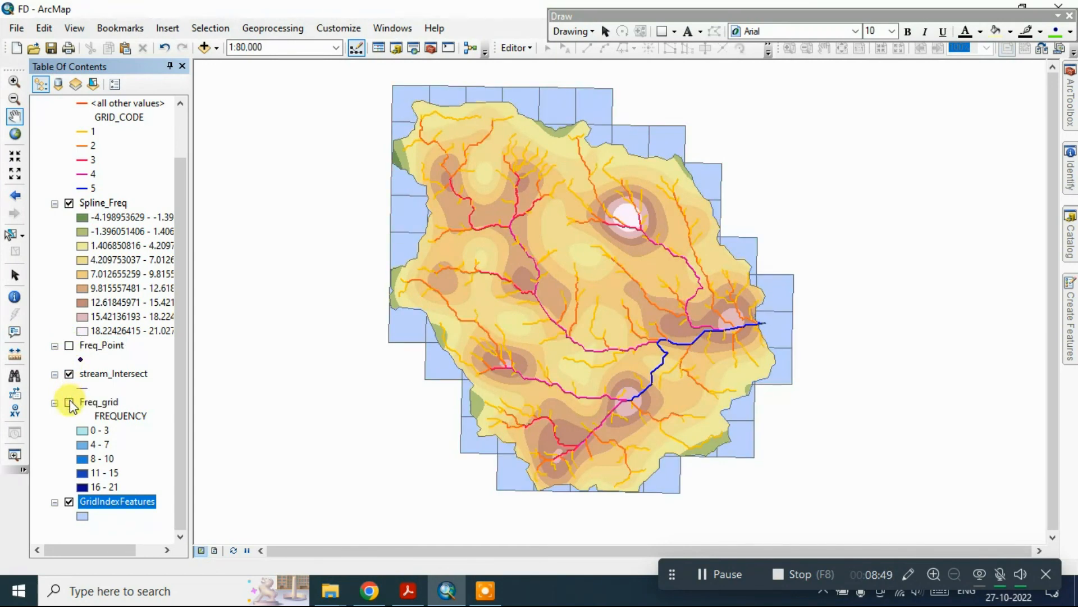
{"action": "scroll", "coordinate": [71, 405], "scroll_direction": "up", "scroll_amount": 3}
{"action": "scroll", "coordinate": [71, 406], "scroll_direction": "down", "scroll_amount": 3}
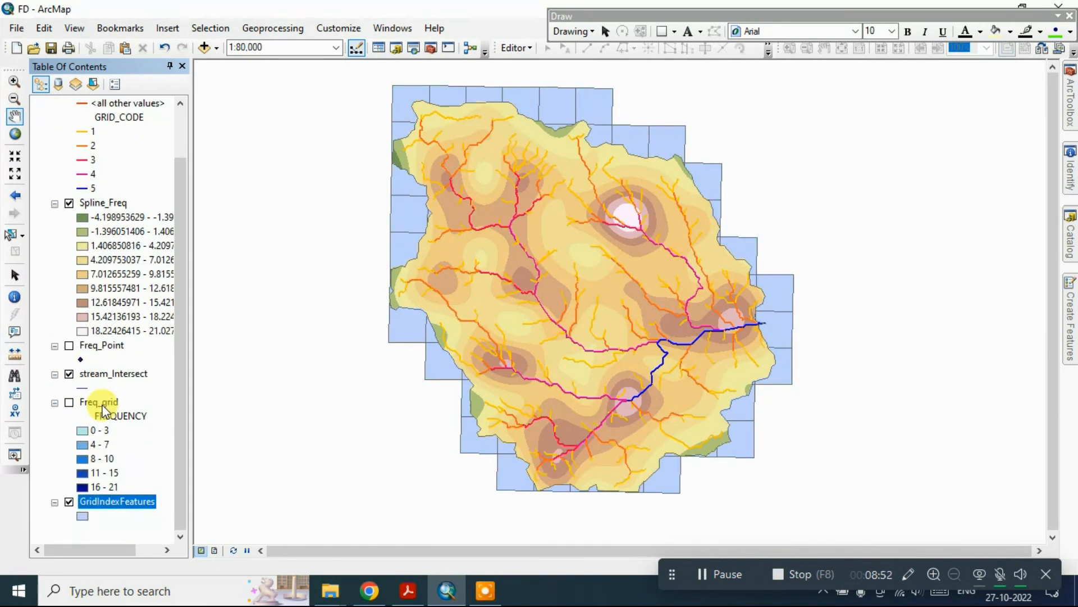
{"action": "left_click", "coordinate": [72, 502]}
{"action": "scroll", "coordinate": [560, 258], "scroll_direction": "up", "scroll_amount": 1}
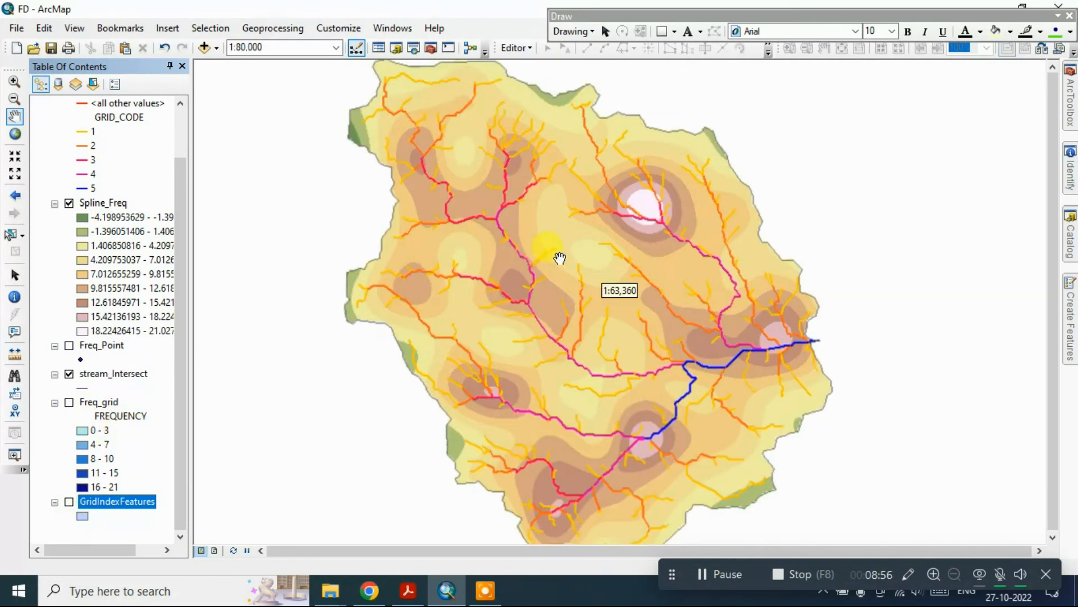